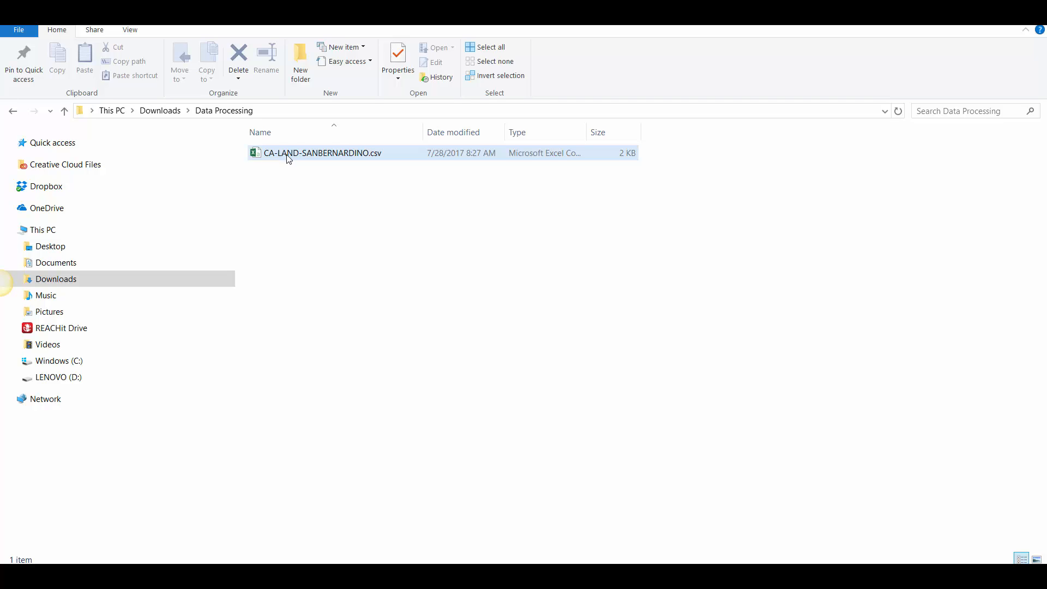
Step: Open CA-LAND-SANBERNARDINO.csv from the Data Processing folder in Excel and go to the first records of the APN column
double_click(289, 154)
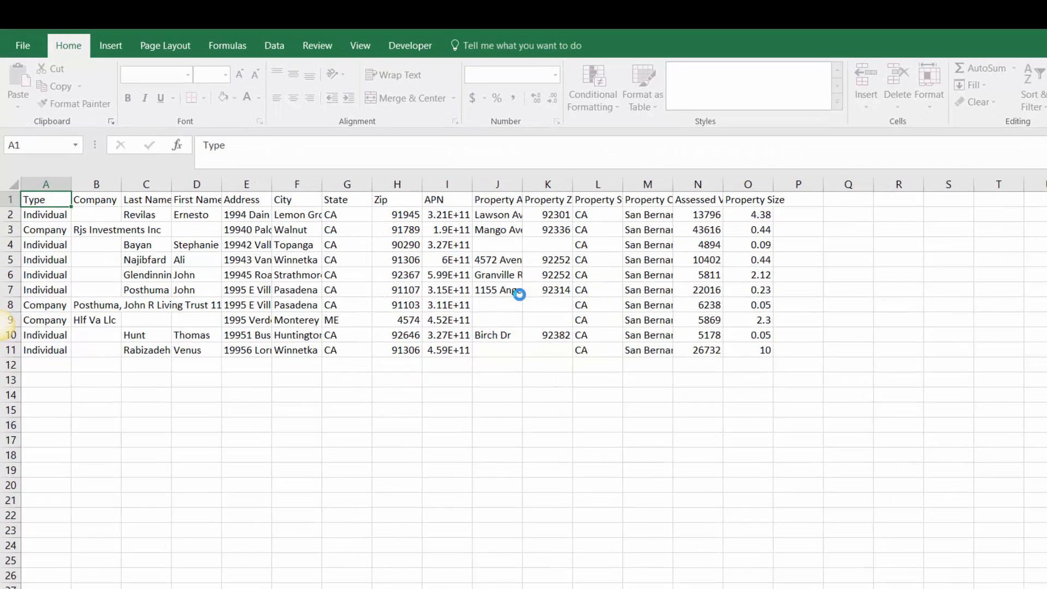
left_click(447, 214)
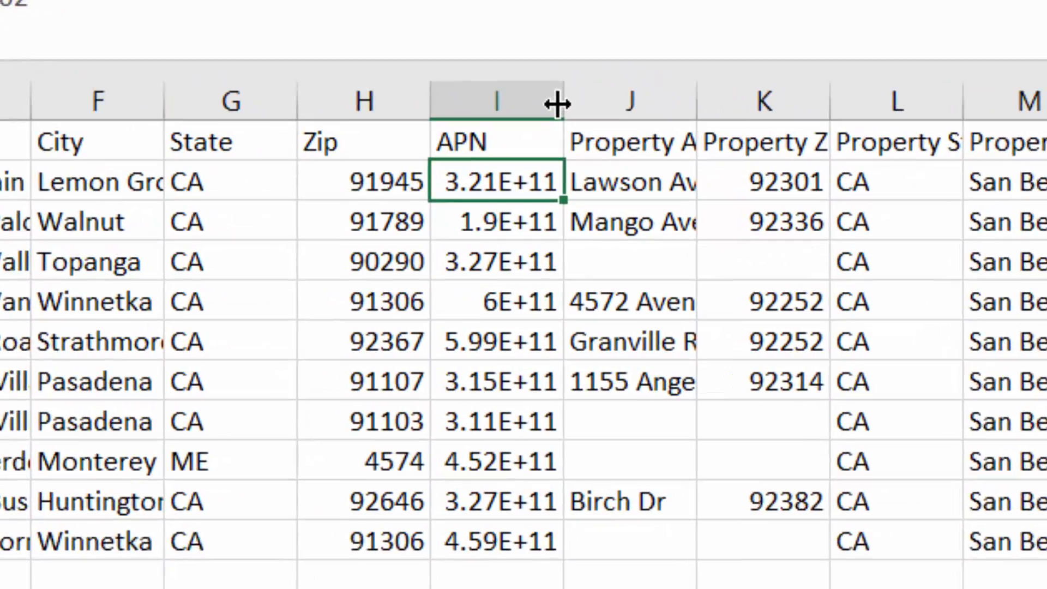
left_click(520, 234)
left_click(540, 264)
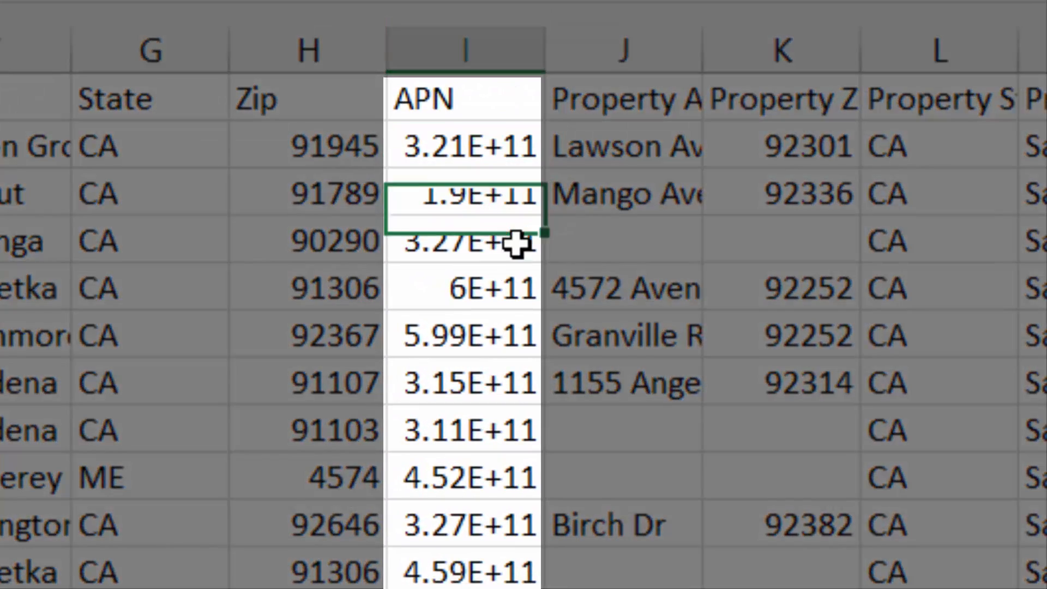
Step: Examine the APN column, comparing the numbers displayed in the cells with the full values stored for the first records
left_click(461, 148)
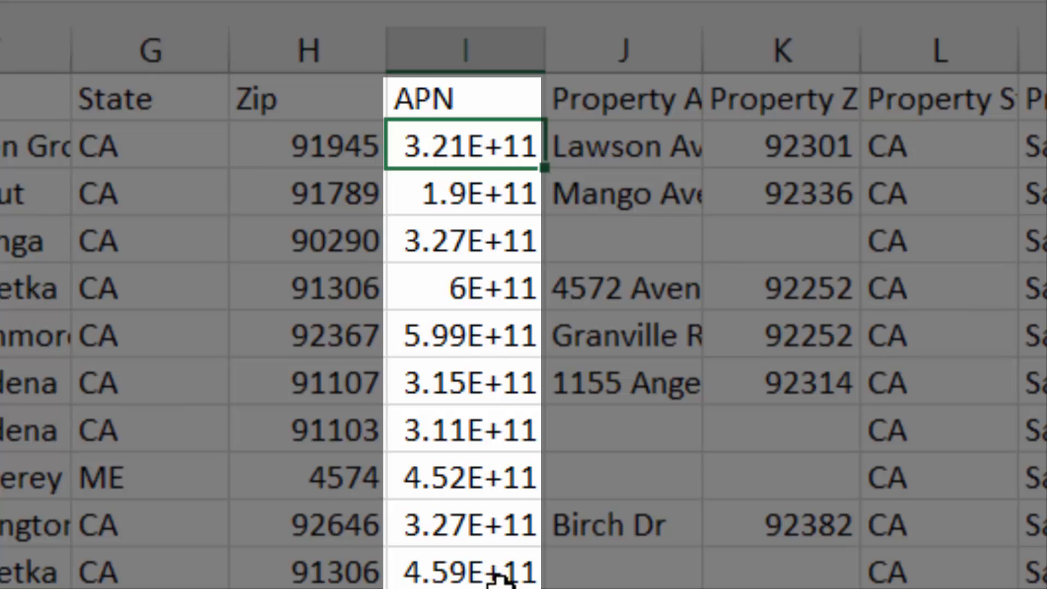
left_click(467, 195)
left_click(479, 236)
left_click(510, 339)
left_click(484, 282)
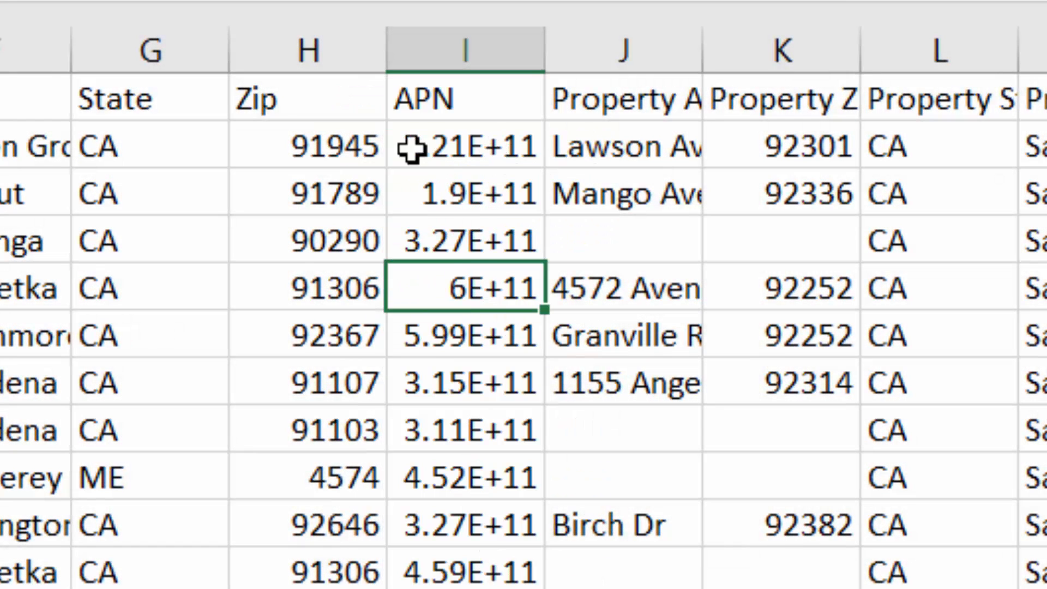
left_click(511, 142)
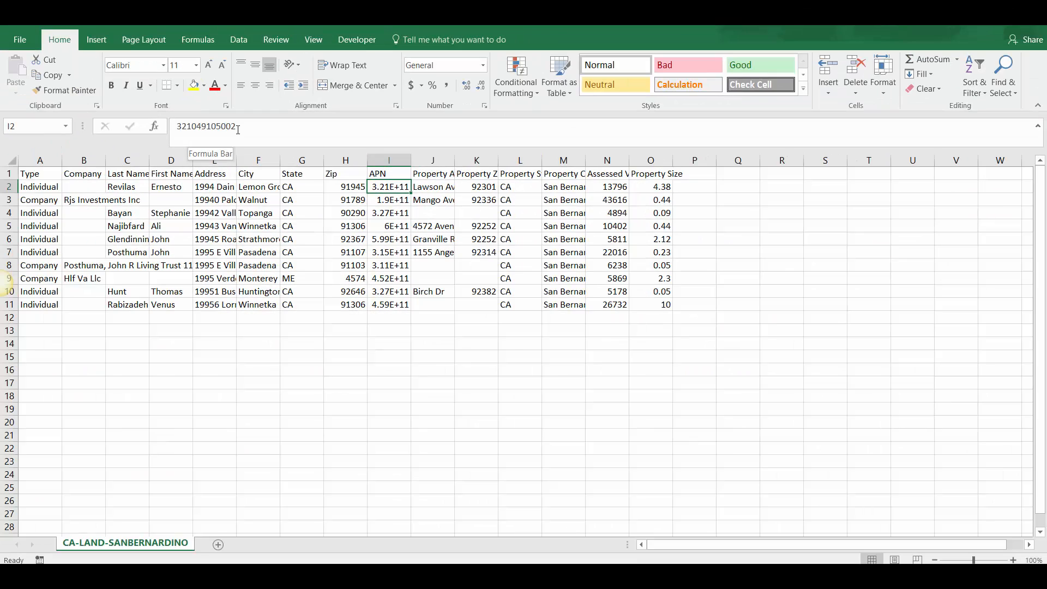
left_click(383, 197)
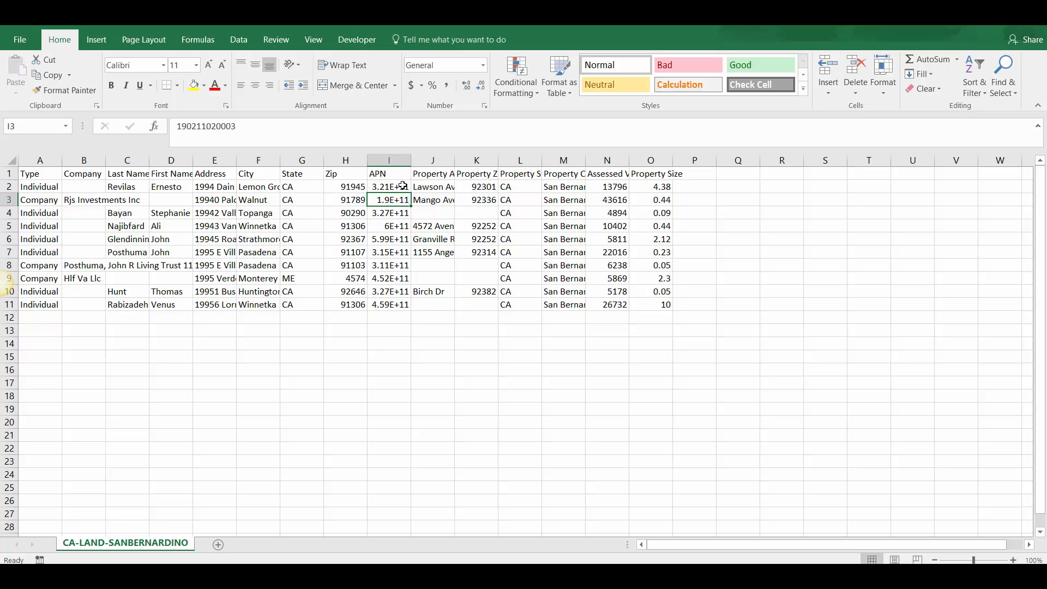
left_click(402, 186)
left_click(403, 199)
left_click(404, 220)
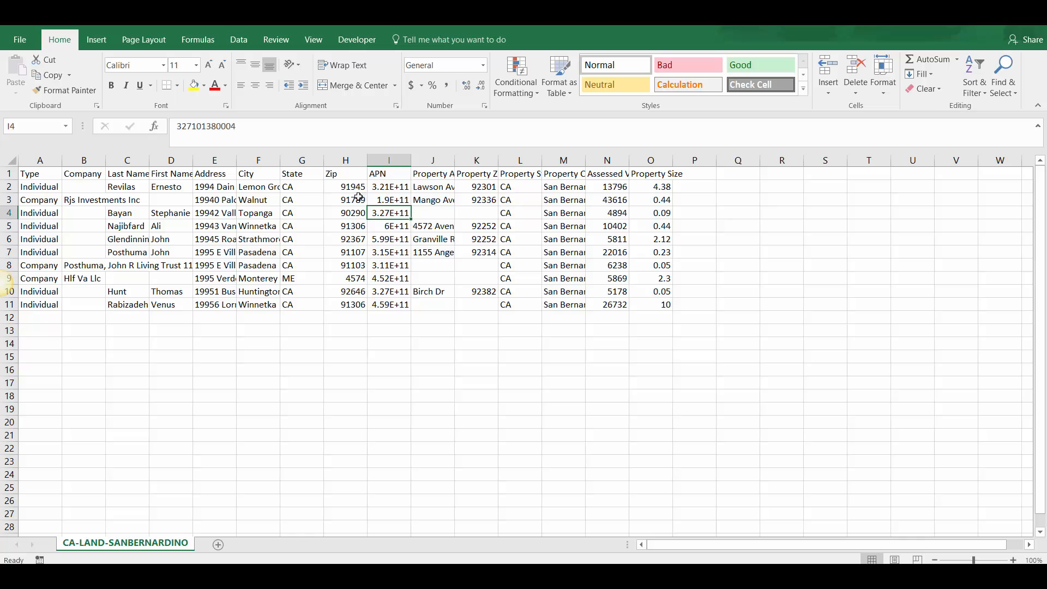
Step: Inspect the Zip column, checking the stored zip code of the Monterey, ME record in row 9
left_click_drag(346, 188, 344, 278)
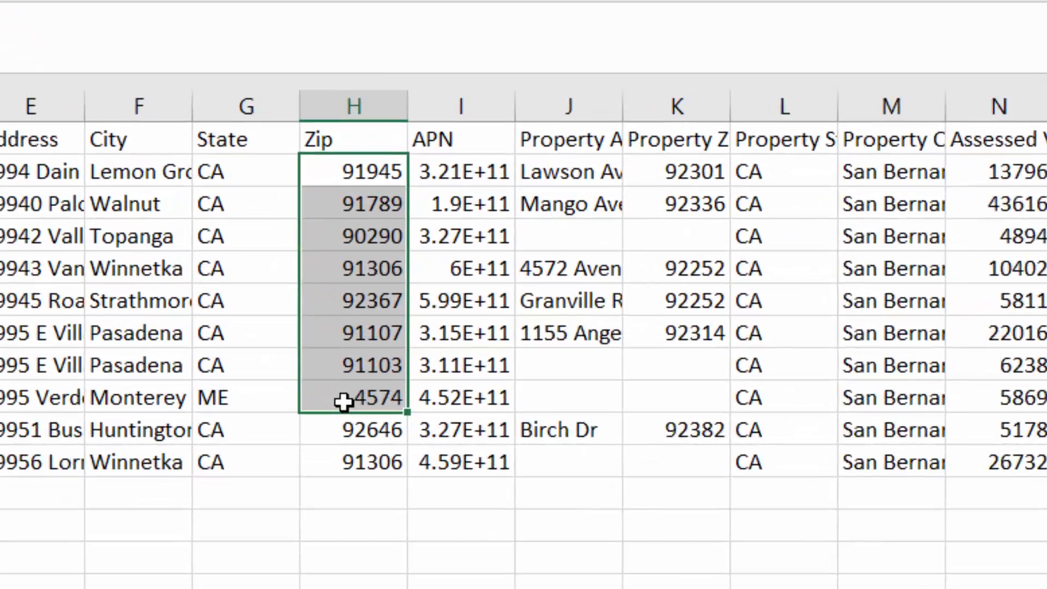
left_click(347, 275)
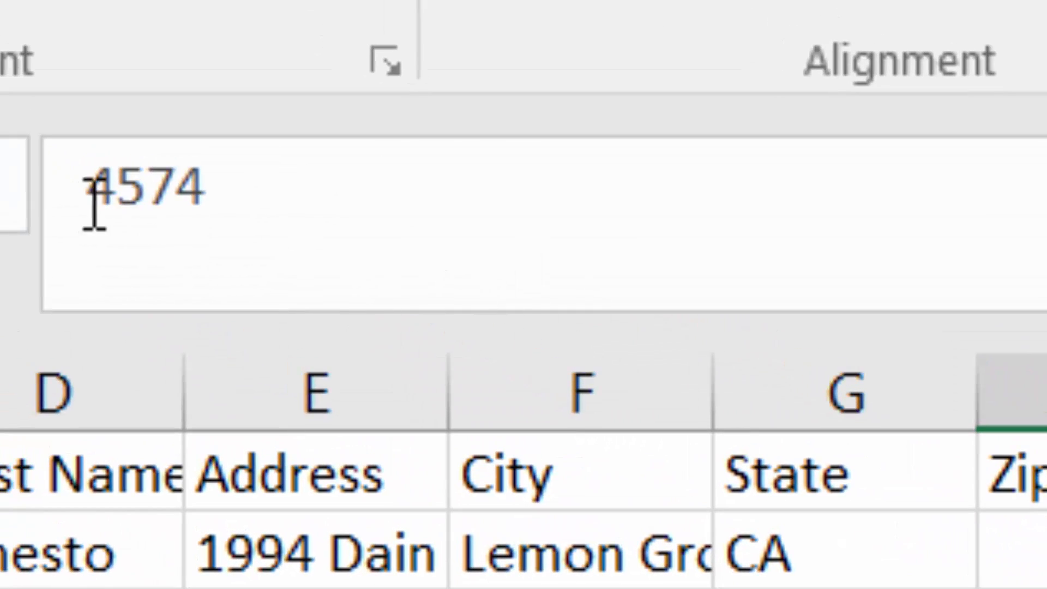
left_click_drag(57, 177, 297, 168)
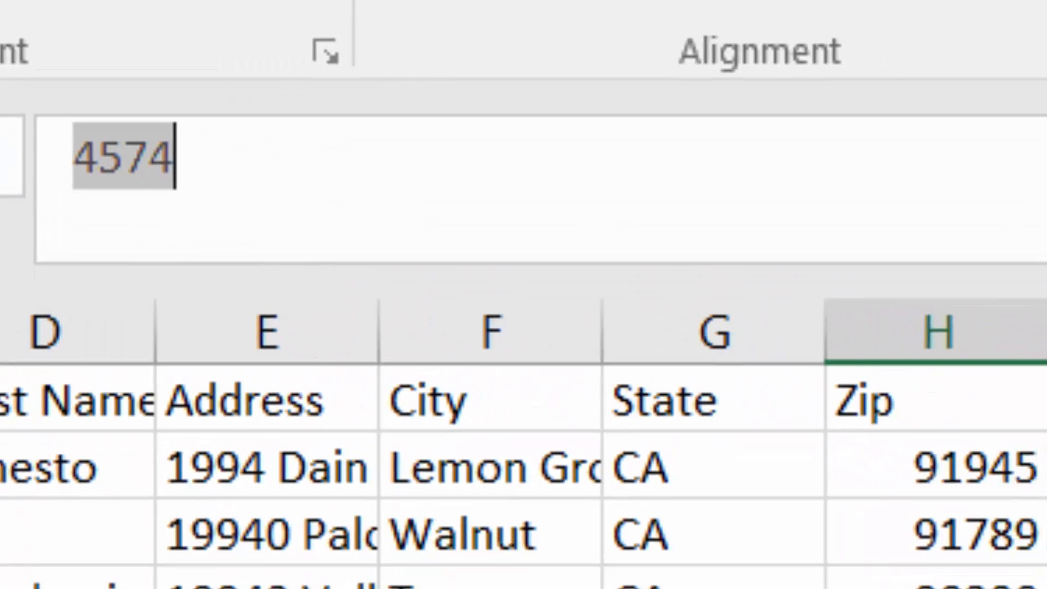
left_click(619, 568)
left_click(480, 456)
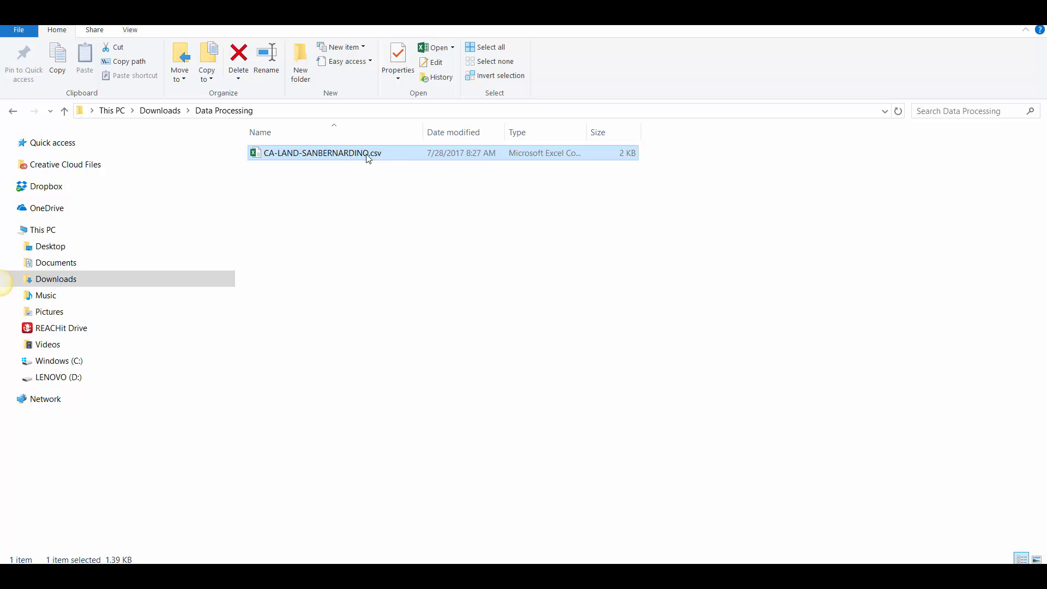
Step: Open CA-LAND-SANBERNARDINO.csv in Notepad and compare the Monterey Park record's raw zip code with the value in the Excel sheet
right_click(361, 158)
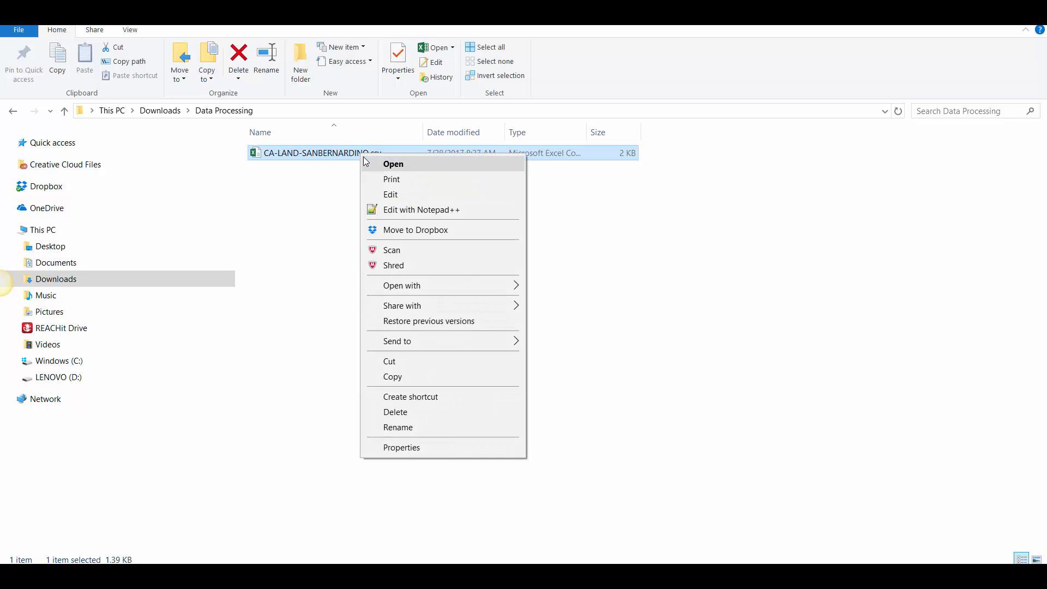
mouse_move(422, 286)
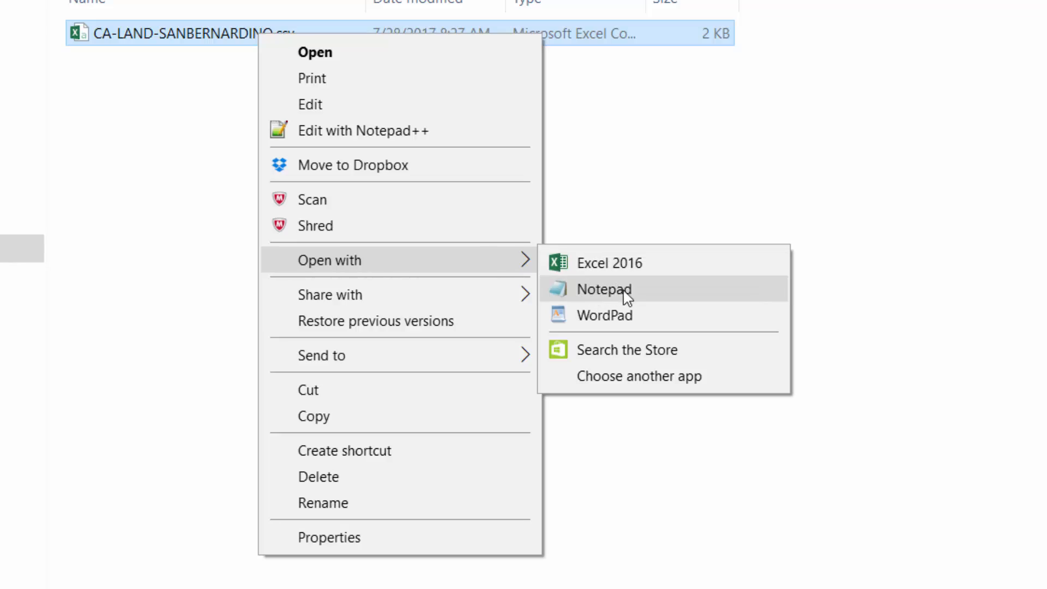
left_click(596, 293)
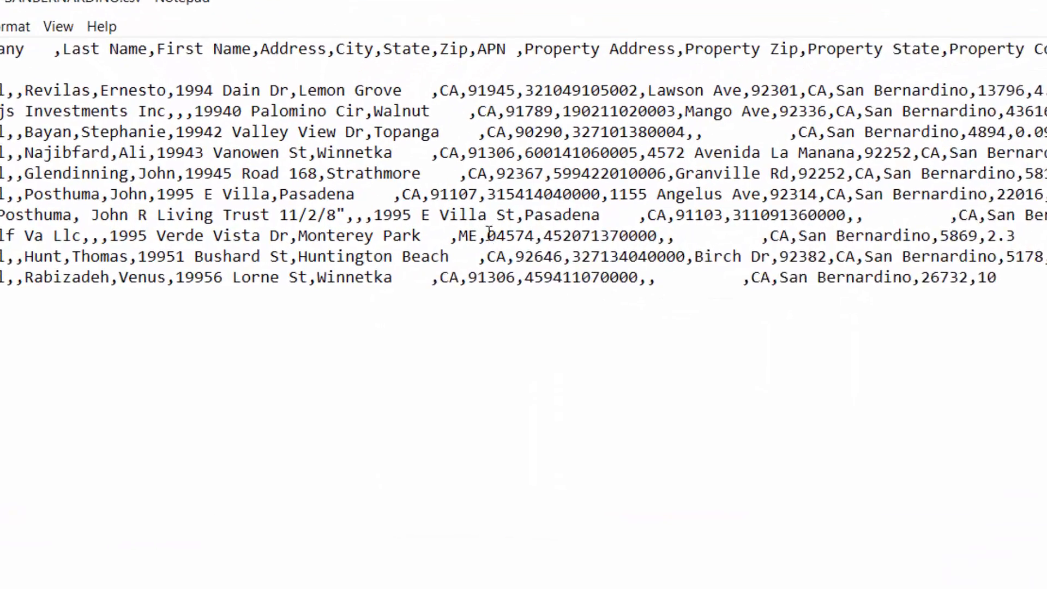
left_click_drag(403, 237, 413, 236)
left_click_drag(548, 238, 581, 238)
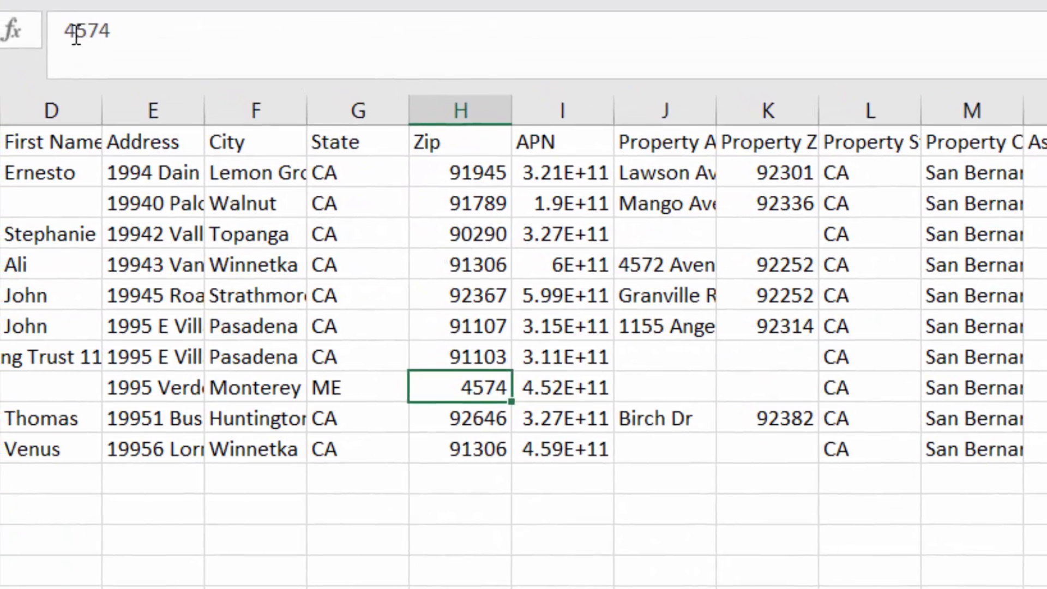
left_click(60, 32)
left_click(471, 281)
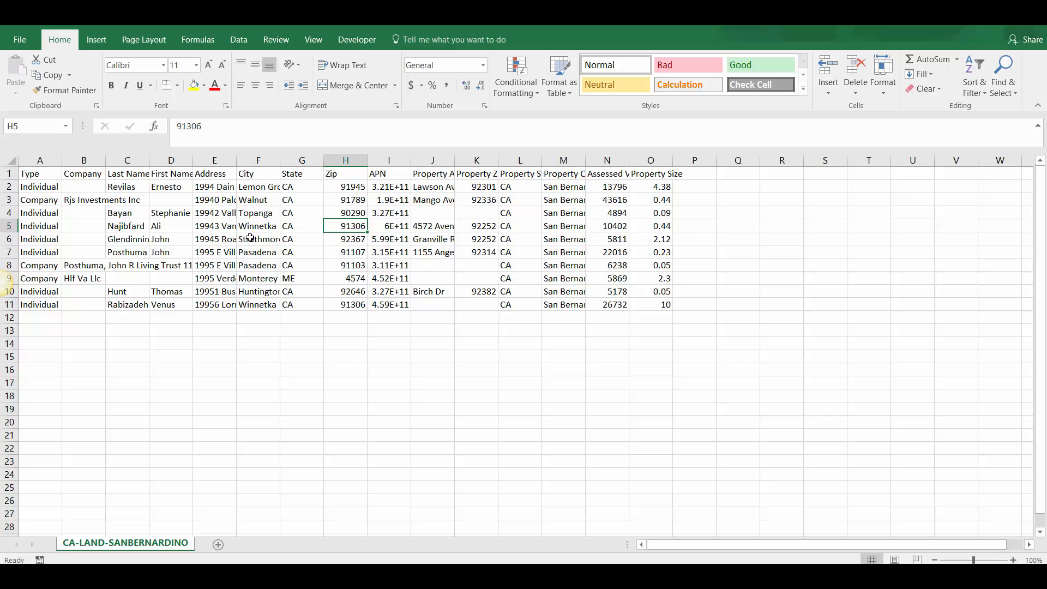
Step: Save a copy of the sheet in the Data Processing folder as CA-LAND-SANBERNARDINO-2 in CSV (Comma delimited) format
left_click(20, 39)
left_click(24, 157)
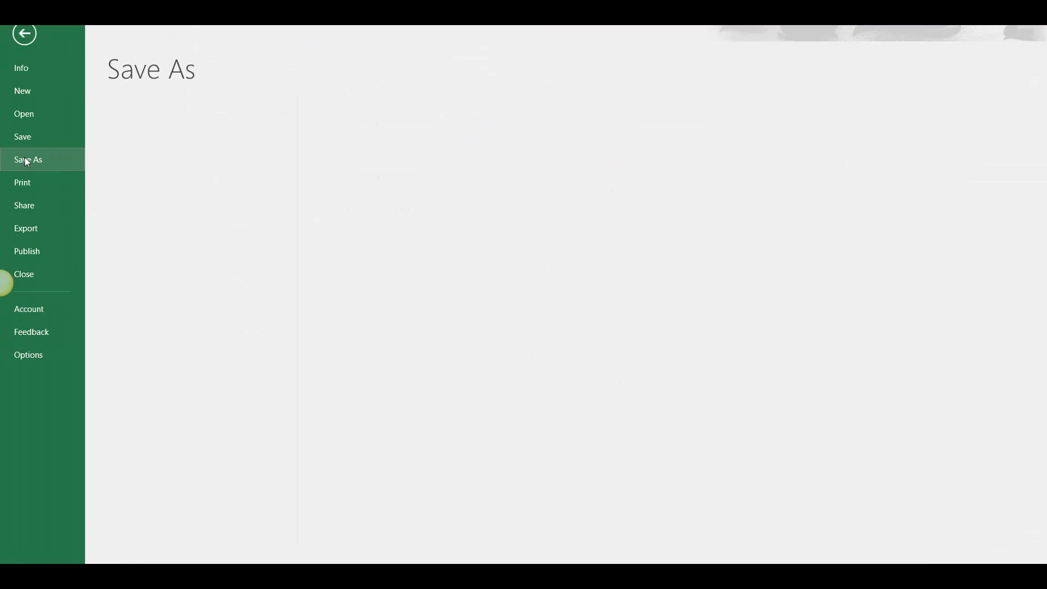
left_click(444, 128)
left_click(451, 129)
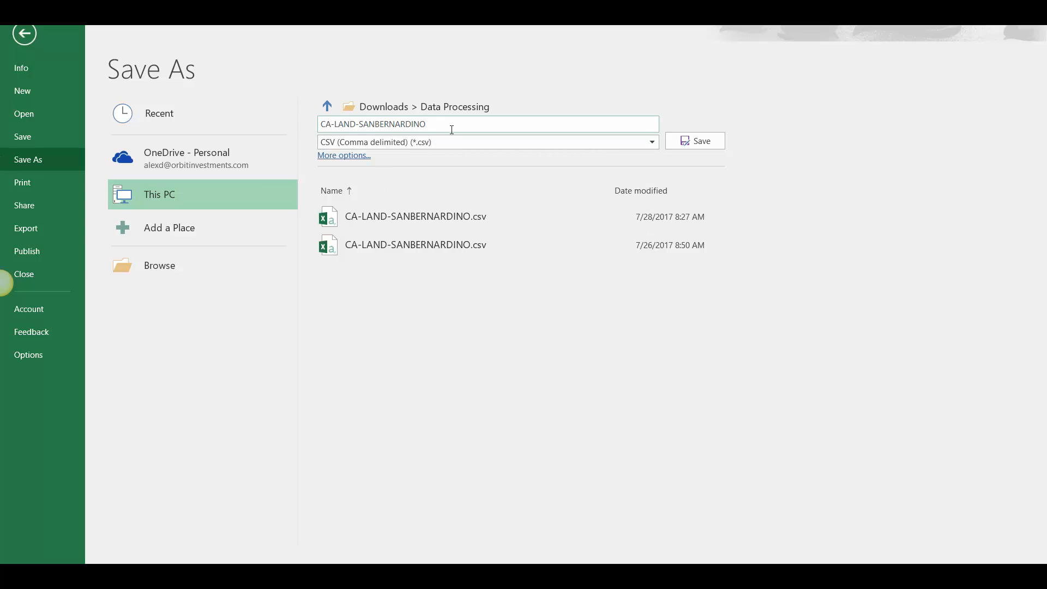
type("-2")
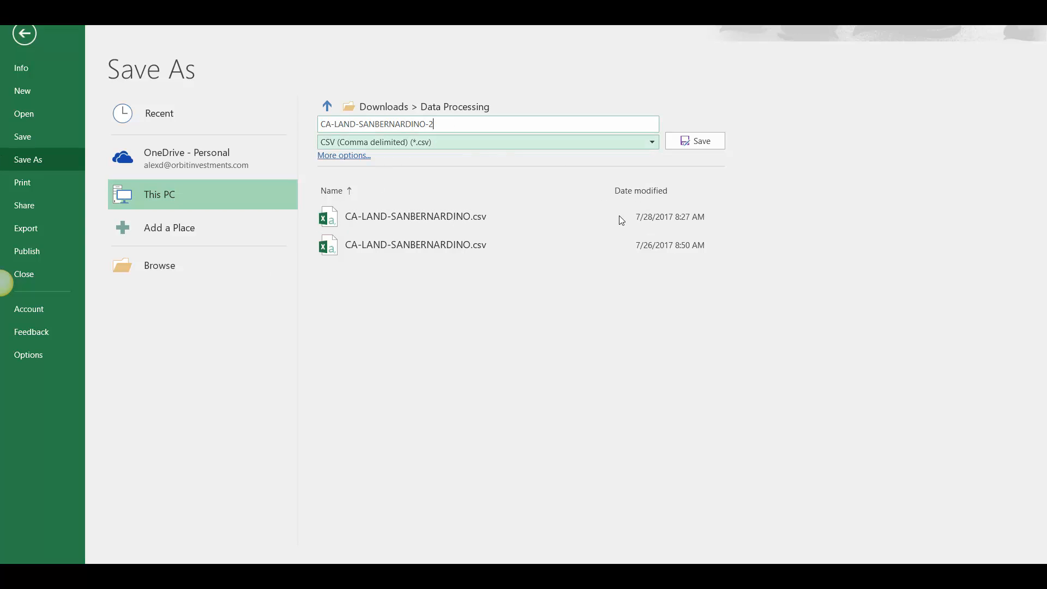
key("Return")
left_click(503, 317)
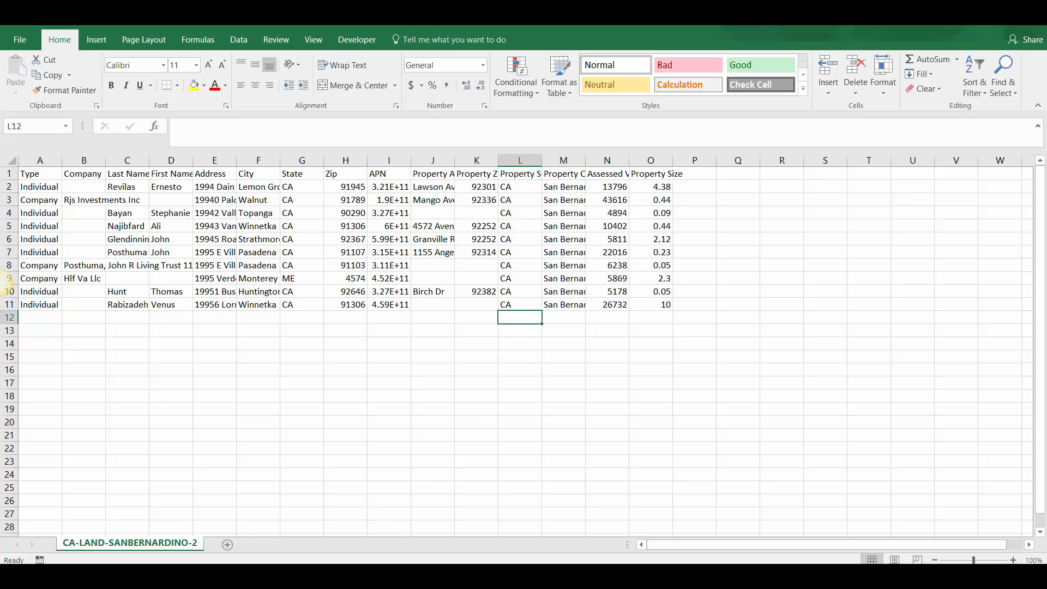
Step: Switch to File Explorer and open CA-LAND-SANBERNARDINO-2.csv in Notepad
key("alt+Tab")
left_click(344, 167)
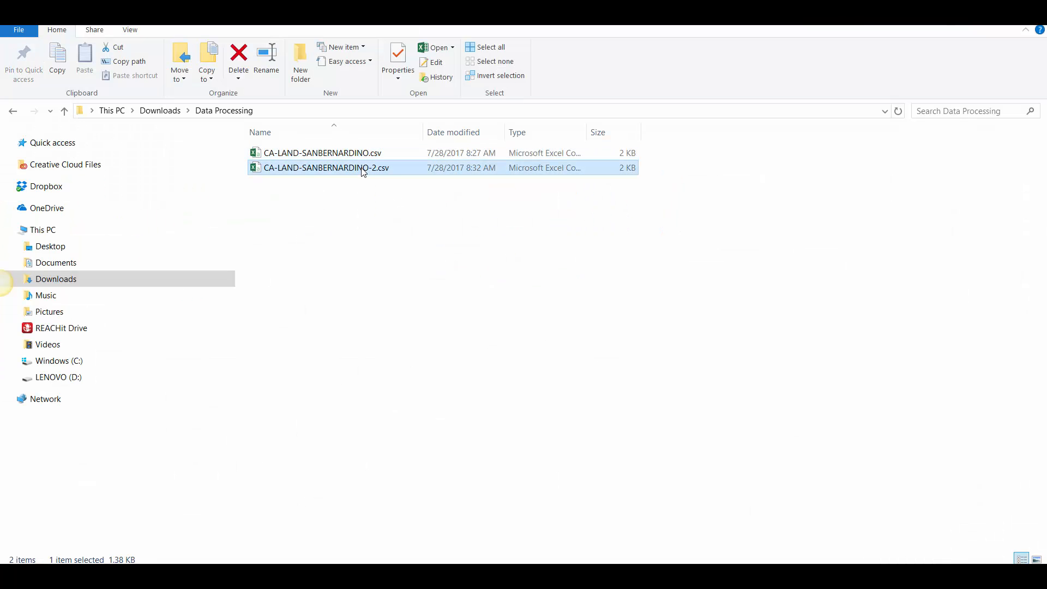
right_click(362, 170)
mouse_move(404, 300)
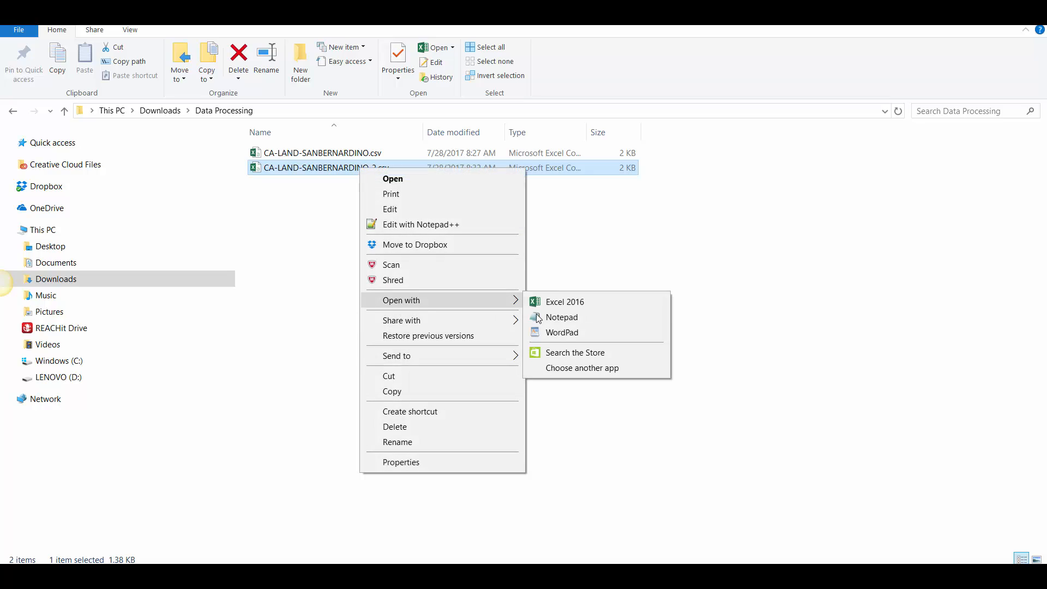
left_click(550, 316)
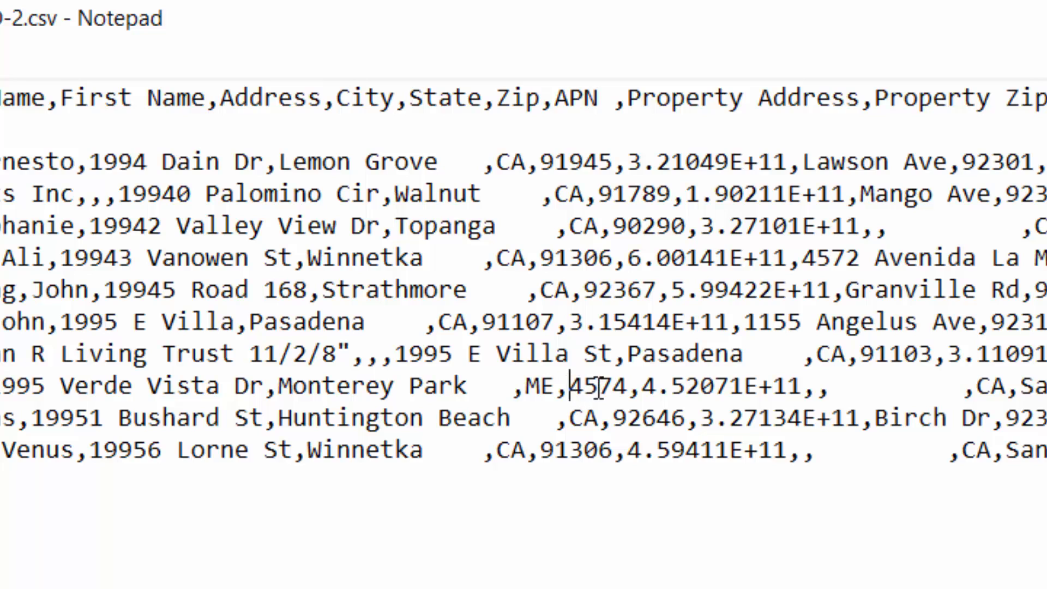
Step: Check the Monterey Park record's zip code and the Living Trust record's APN in the raw text, and close the file
left_click_drag(569, 385, 629, 392)
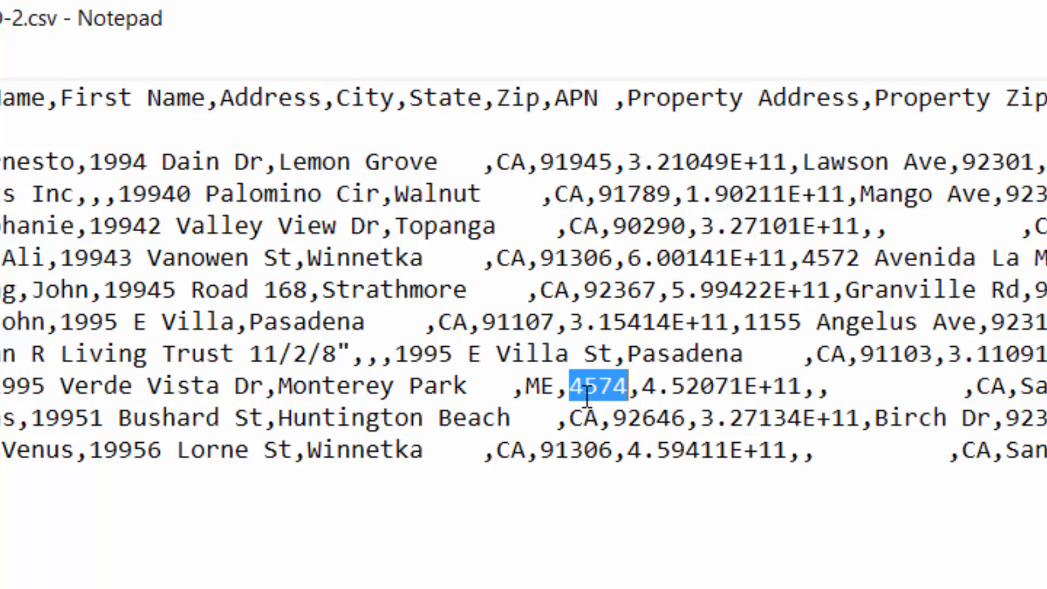
left_click(571, 382)
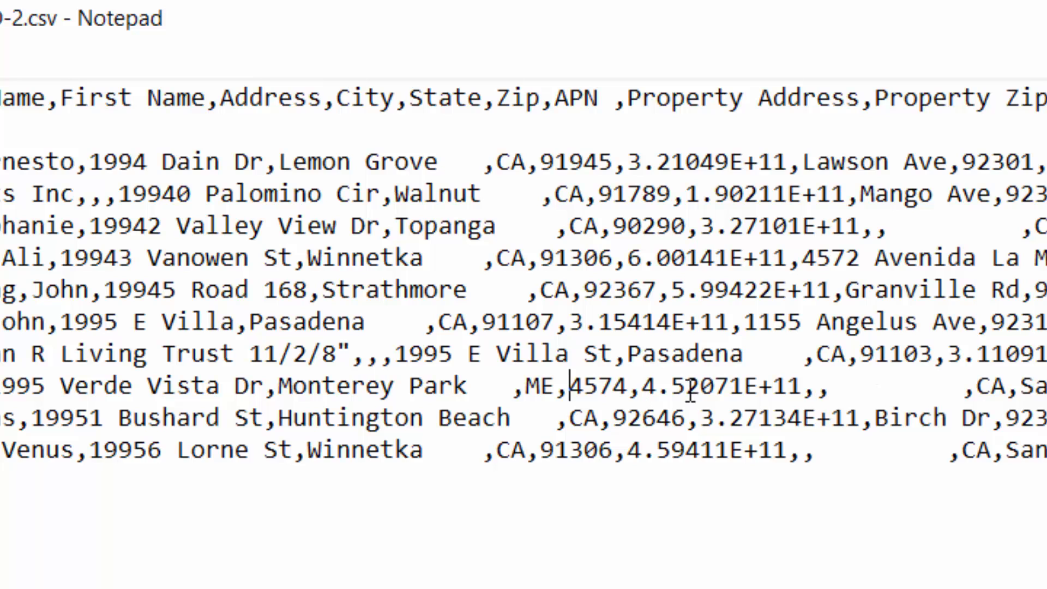
left_click_drag(945, 354, 1046, 356)
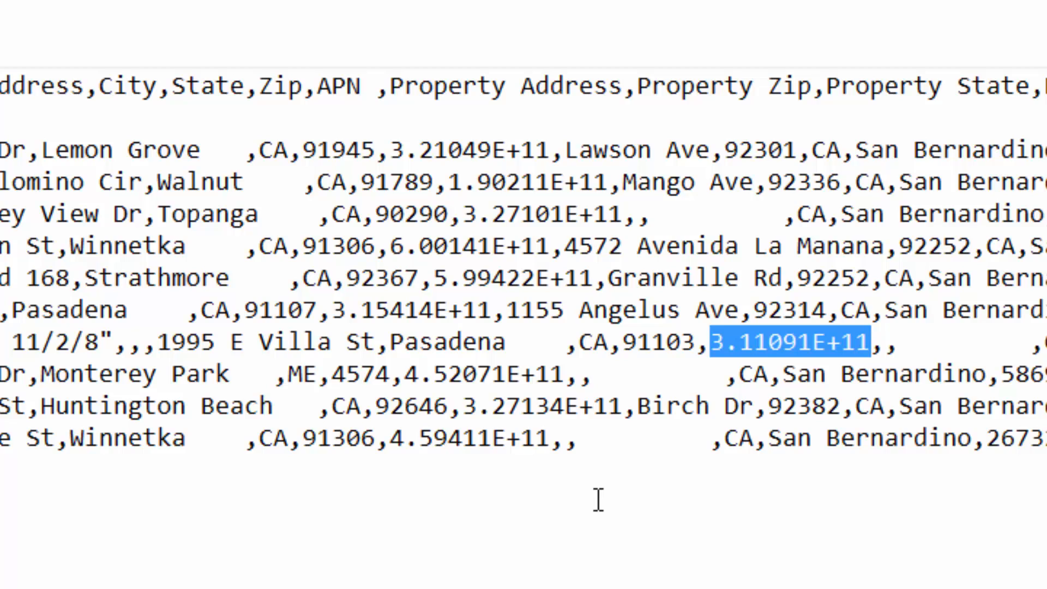
left_click(125, 200)
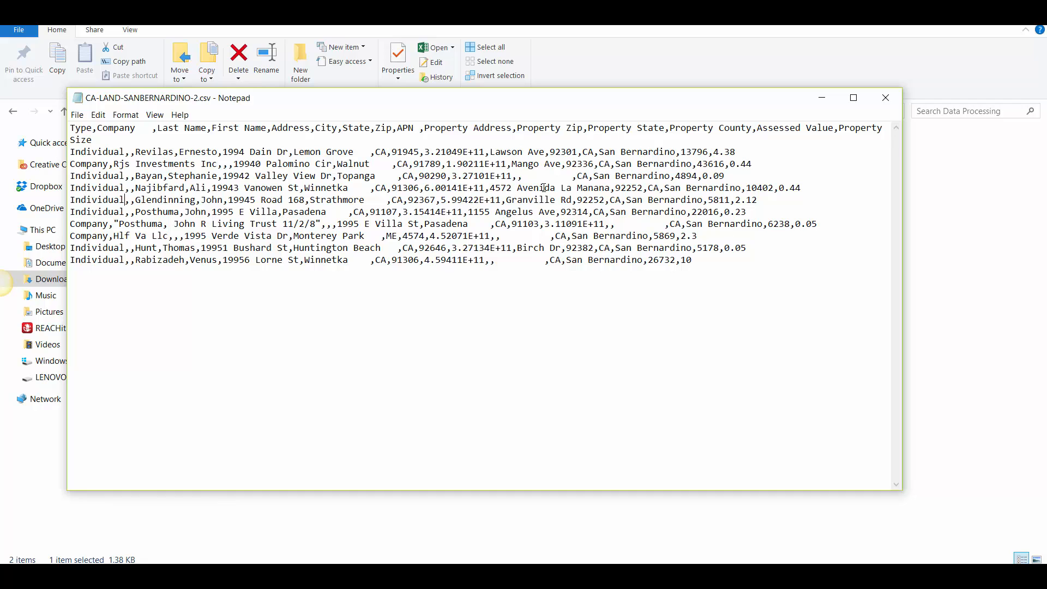
left_click(895, 98)
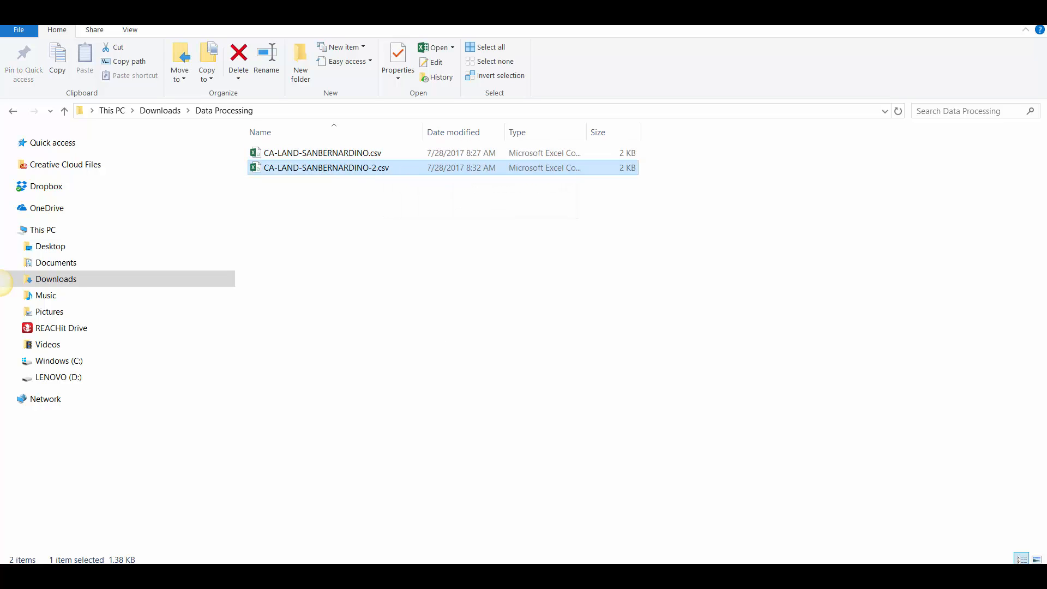
Step: Switch to Investment Dominator in the browser and import CA-LAND-SANBERNARDINO-2.csv as a land list
key("alt+Tab")
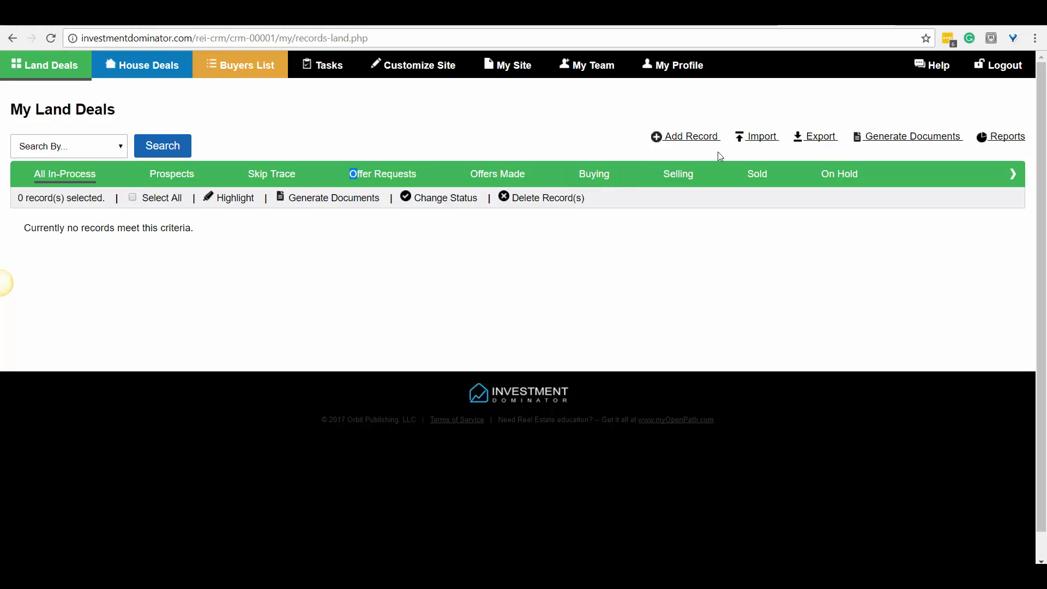
left_click(754, 139)
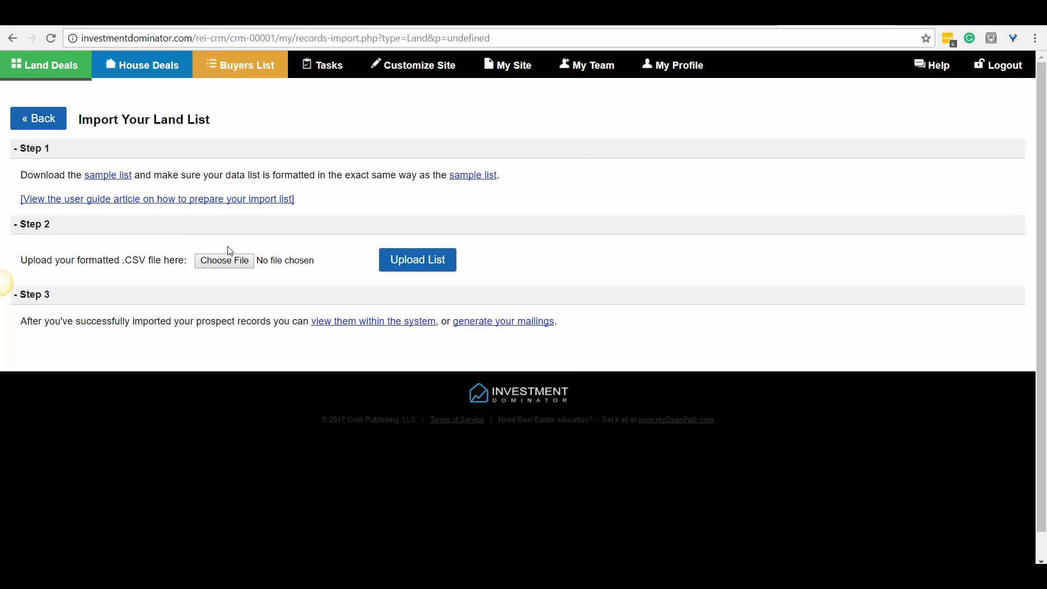
left_click(229, 259)
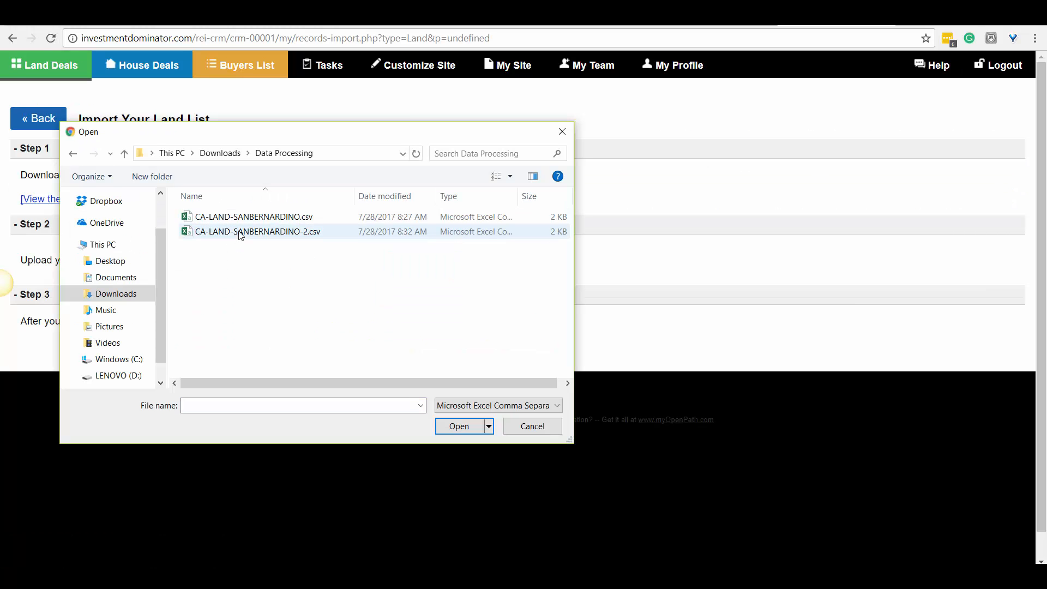
double_click(240, 232)
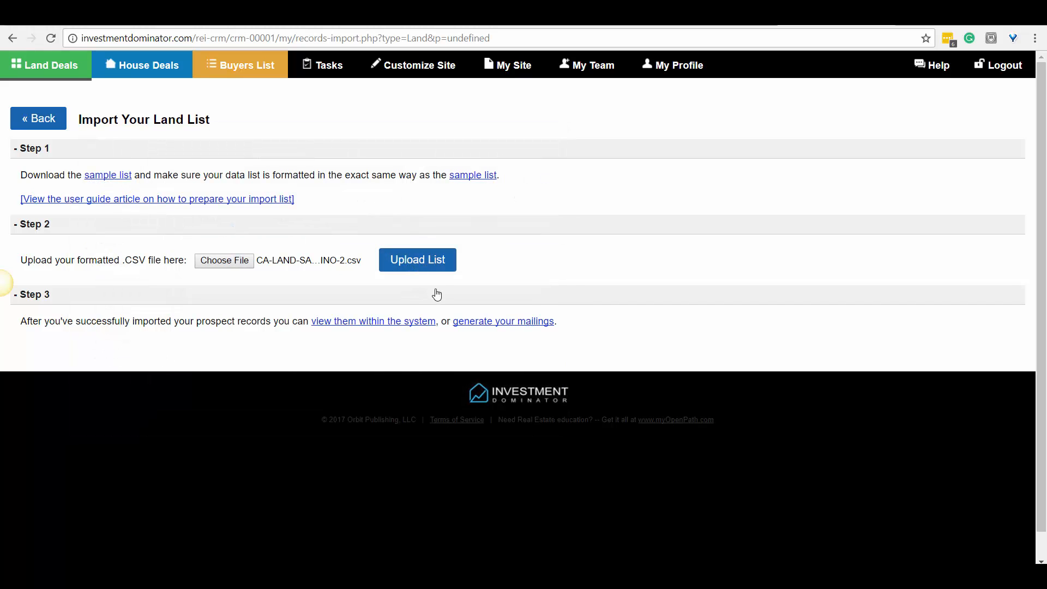
left_click(432, 271)
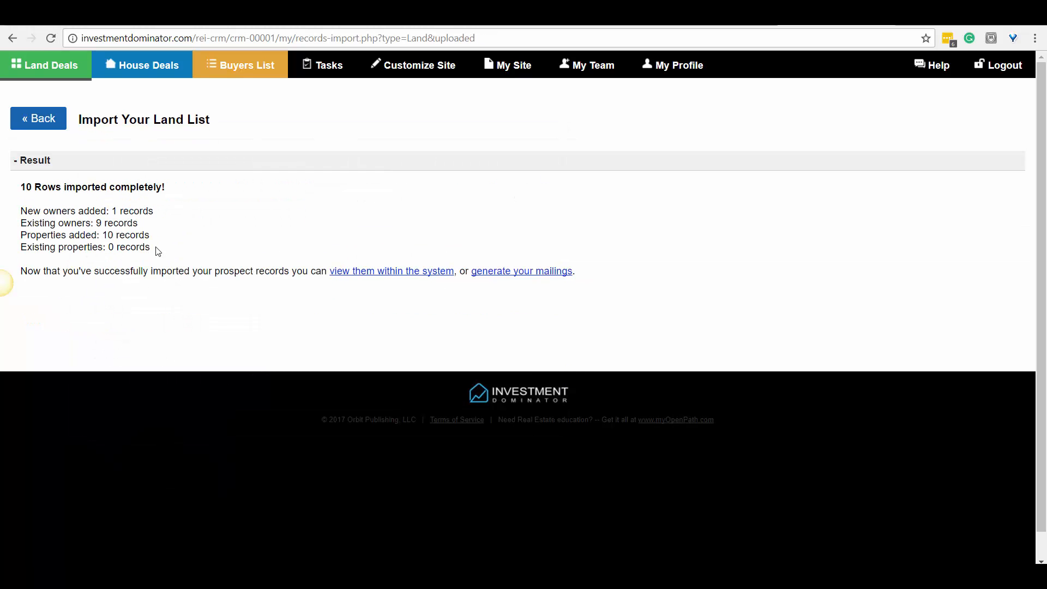
Step: Review the import result for owners and properties, and open the land deals list to check the imported APNs
left_click_drag(91, 222, 52, 233)
left_click(153, 247)
left_click(105, 245)
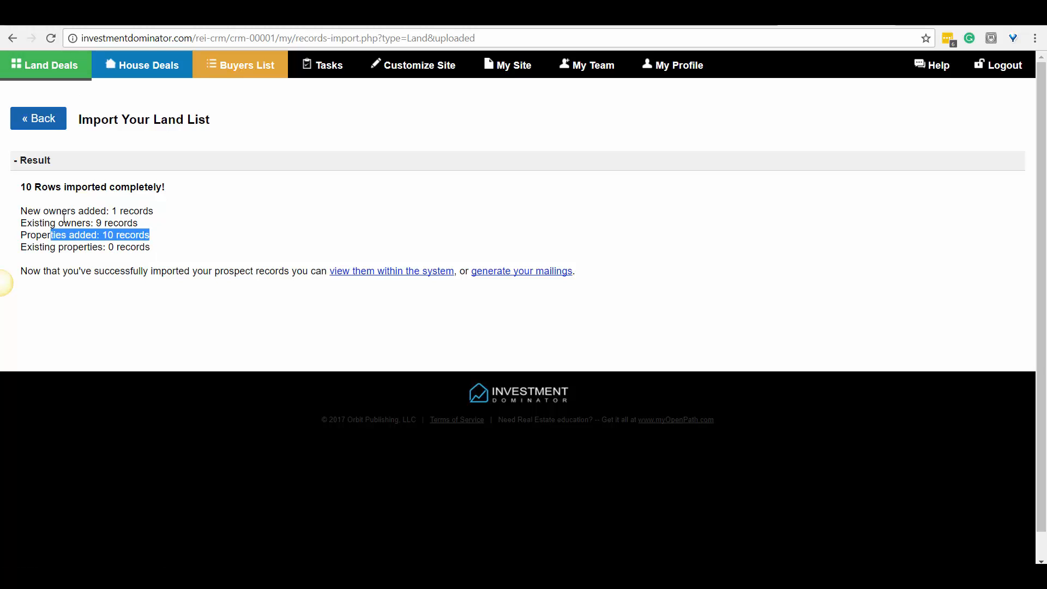
left_click(58, 66)
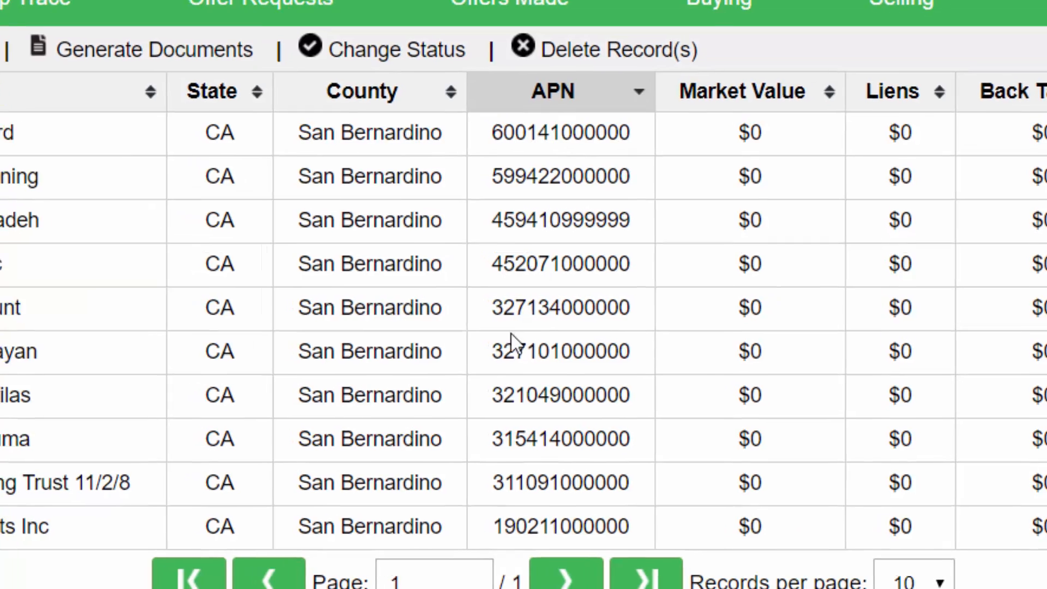
Step: Open the Hlf Va Llc property record and check the owner's imported state and zip code
left_click_drag(83, 312, 219, 322)
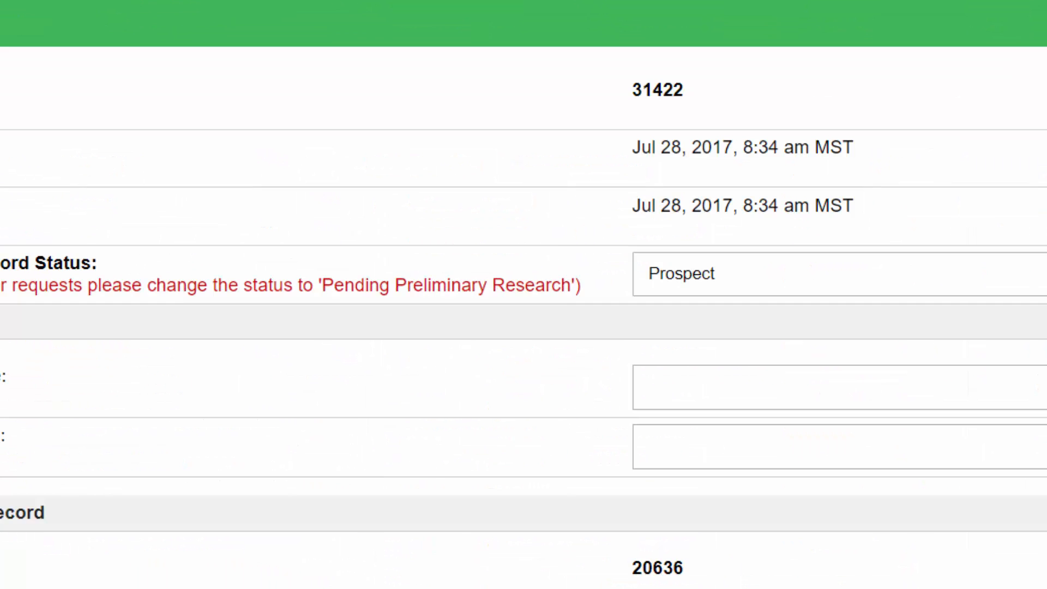
scroll(603, 355, "down", 10)
mouse_move(588, 373)
left_mouse_down()
mouse_move(546, 376)
mouse_move(571, 382)
left_mouse_up()
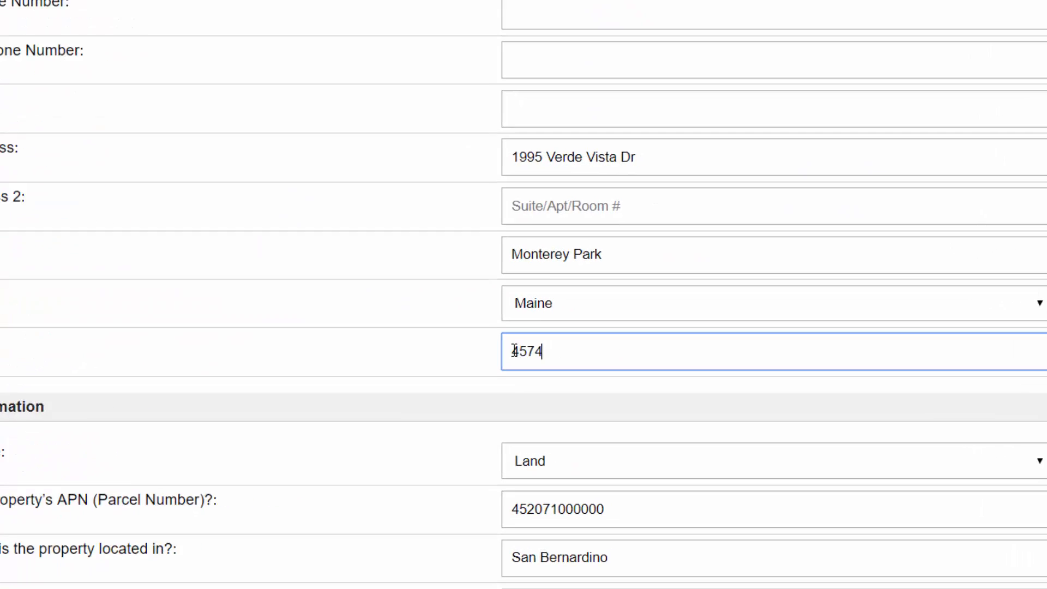
left_click_drag(415, 326, 403, 327)
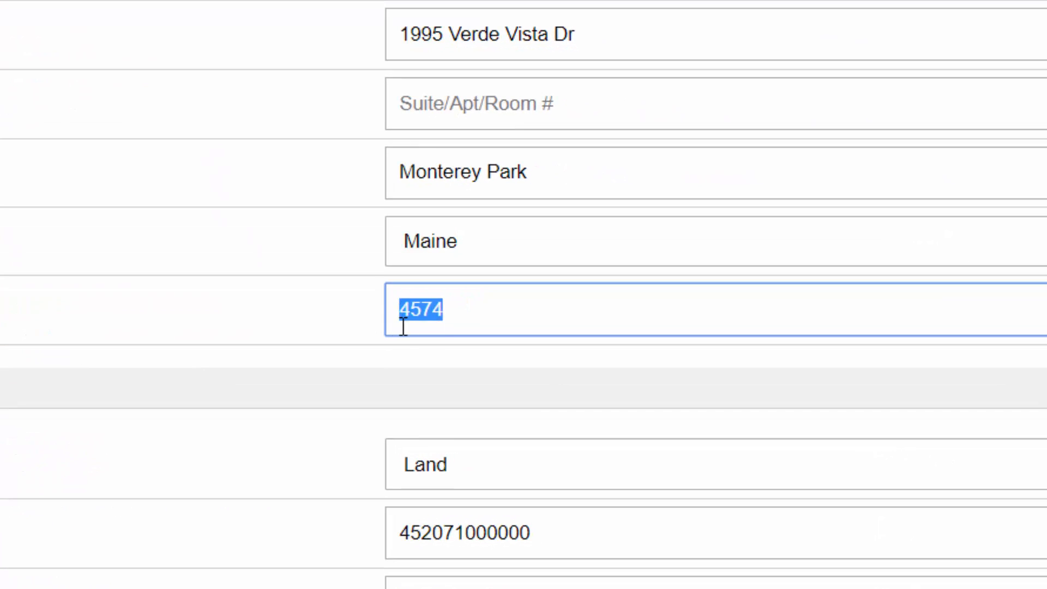
left_click(406, 313)
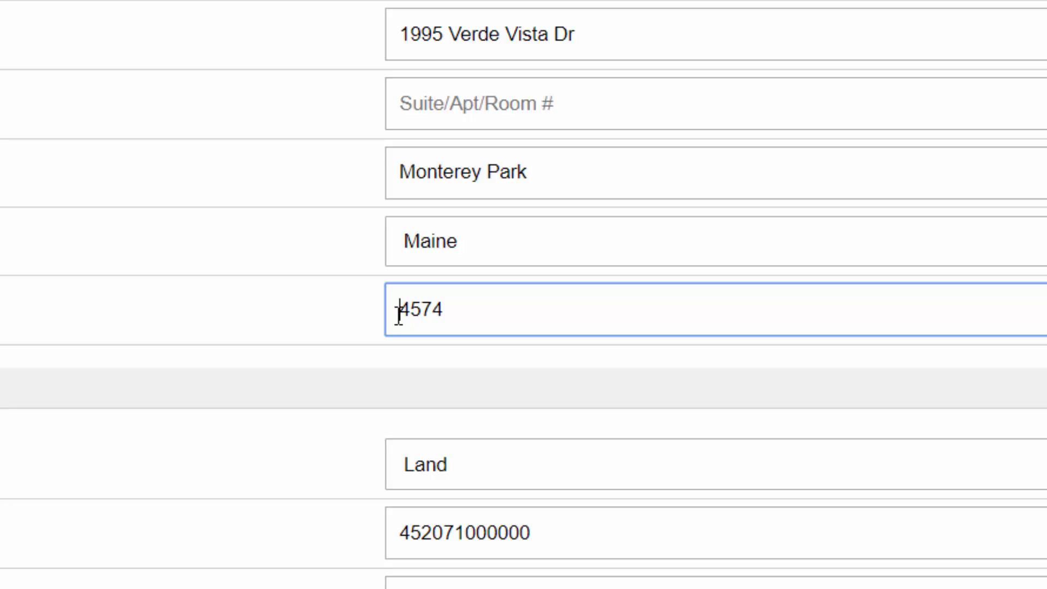
scroll(359, 282, "up", 10)
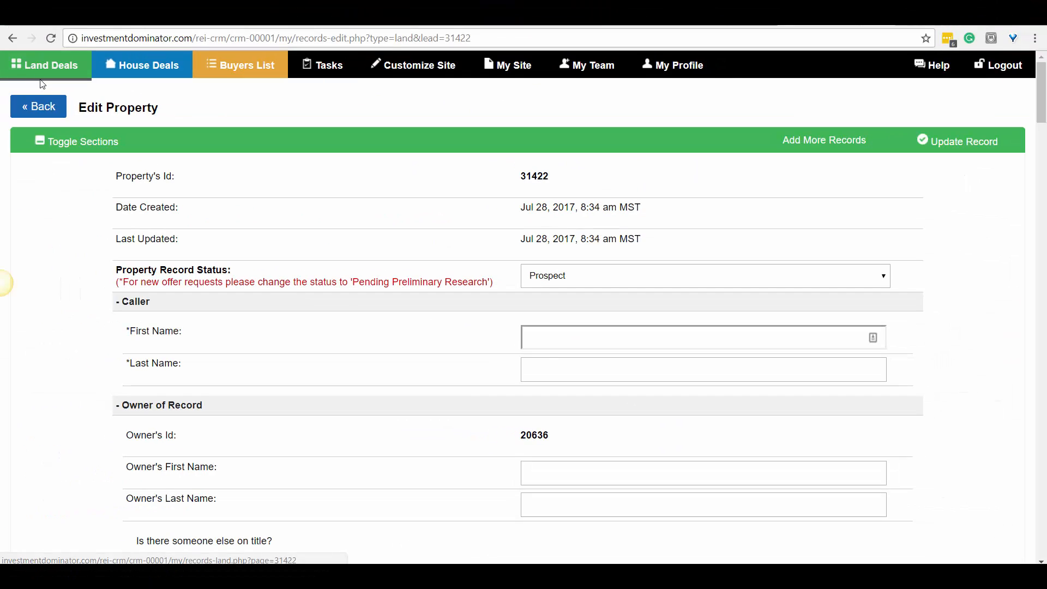
Step: Return to the land deals list and check the trailing digits of the first three imported APNs
left_click(58, 67)
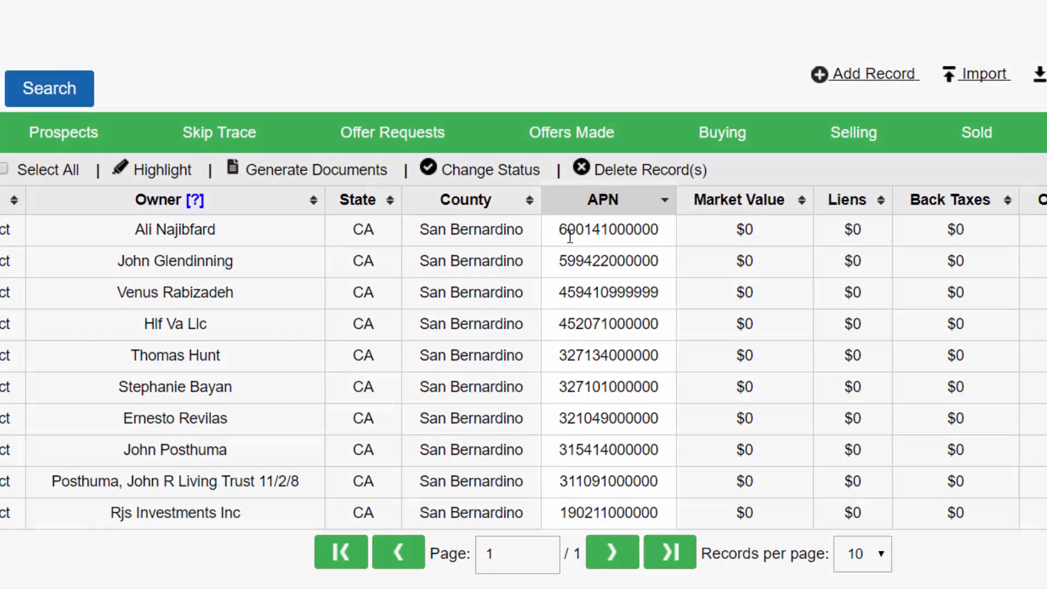
left_click_drag(534, 234, 634, 229)
left_click(570, 272)
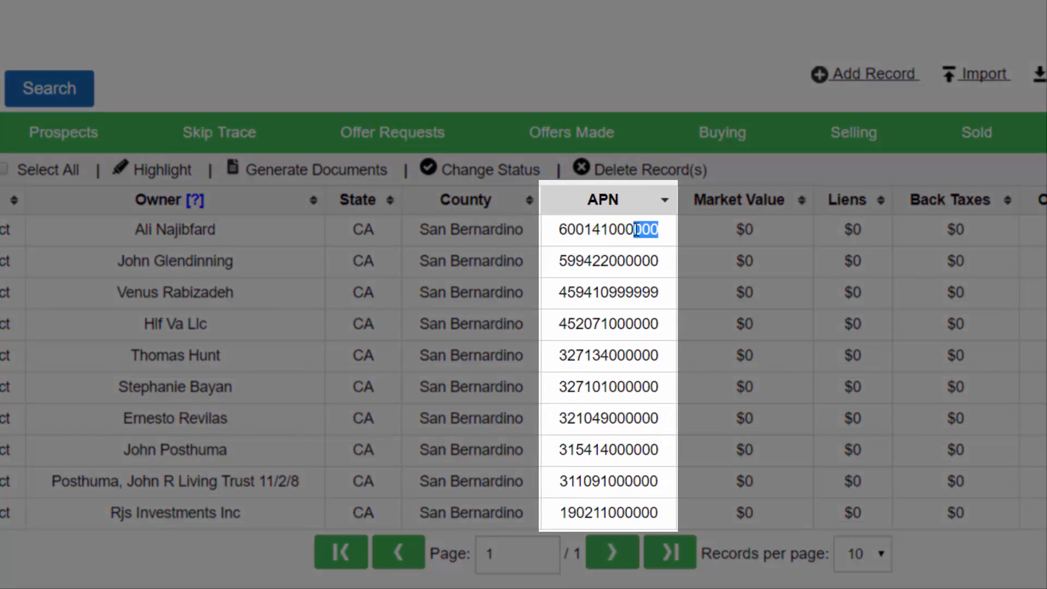
left_click_drag(659, 263, 634, 295)
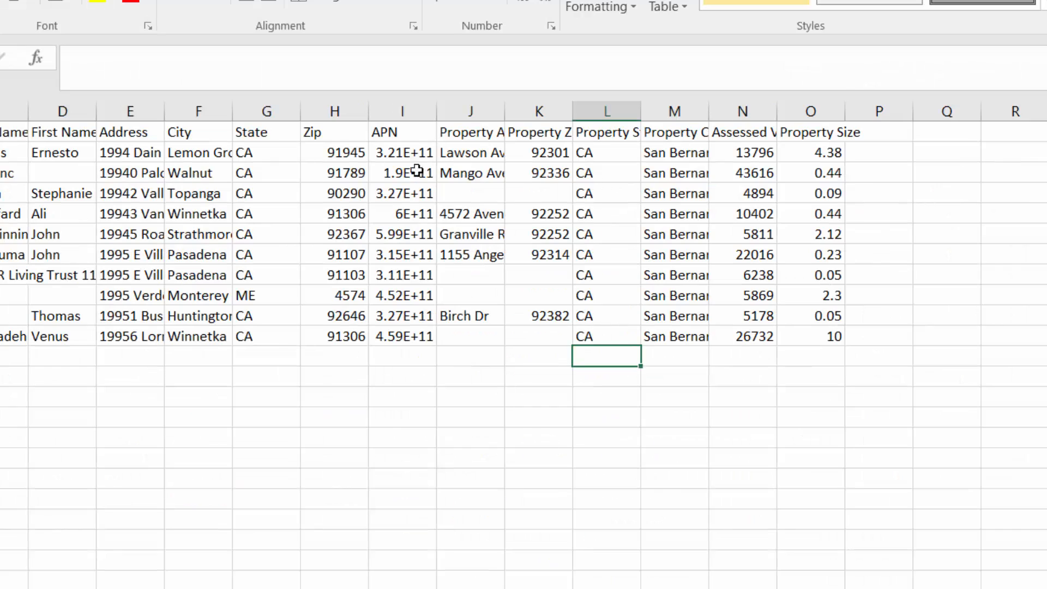
Step: Switch to the Excel worksheet and check the last digits of the full APNs for the first five records
left_click(413, 156)
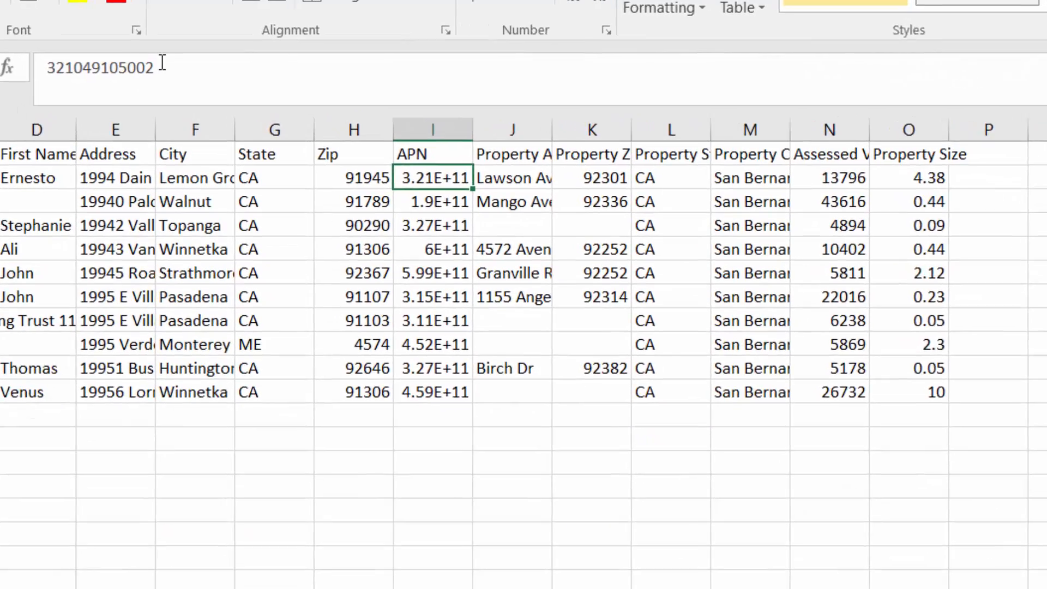
left_click_drag(164, 59, 157, 58)
left_click(480, 206)
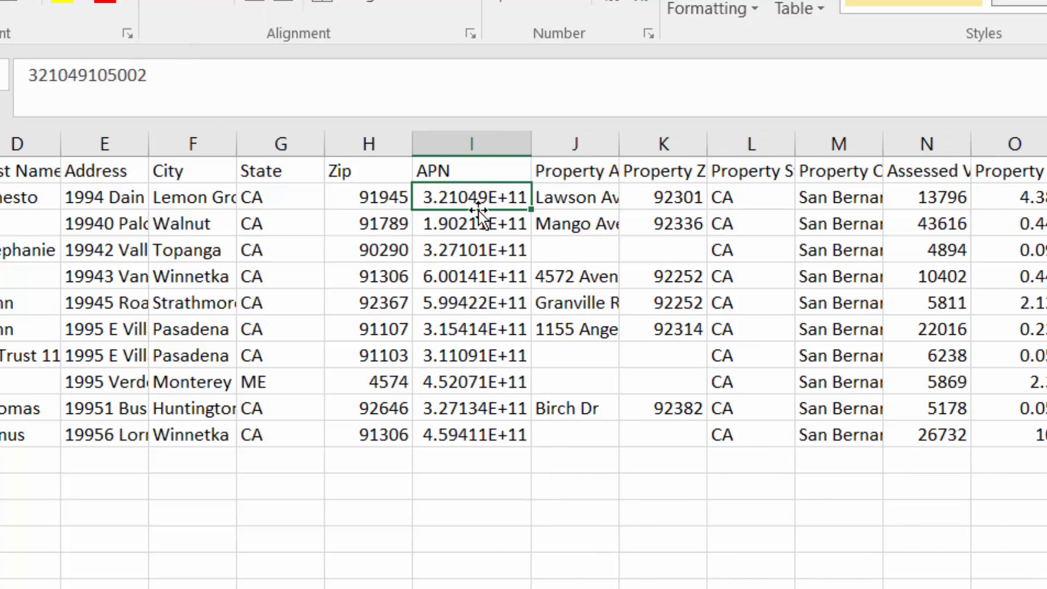
left_click(479, 218)
left_click(143, 75)
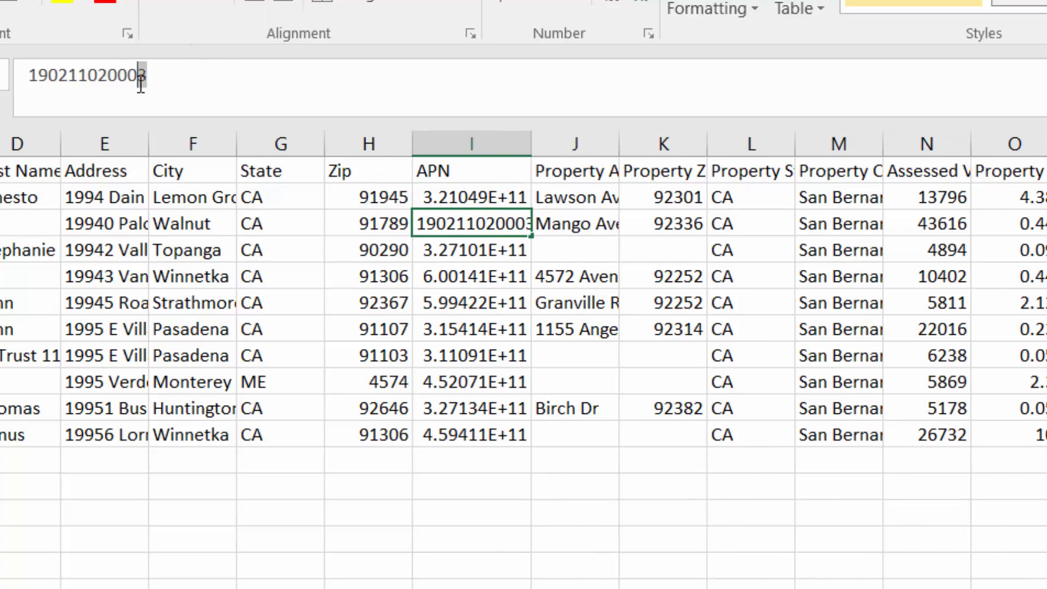
left_click(479, 245)
left_click(157, 73)
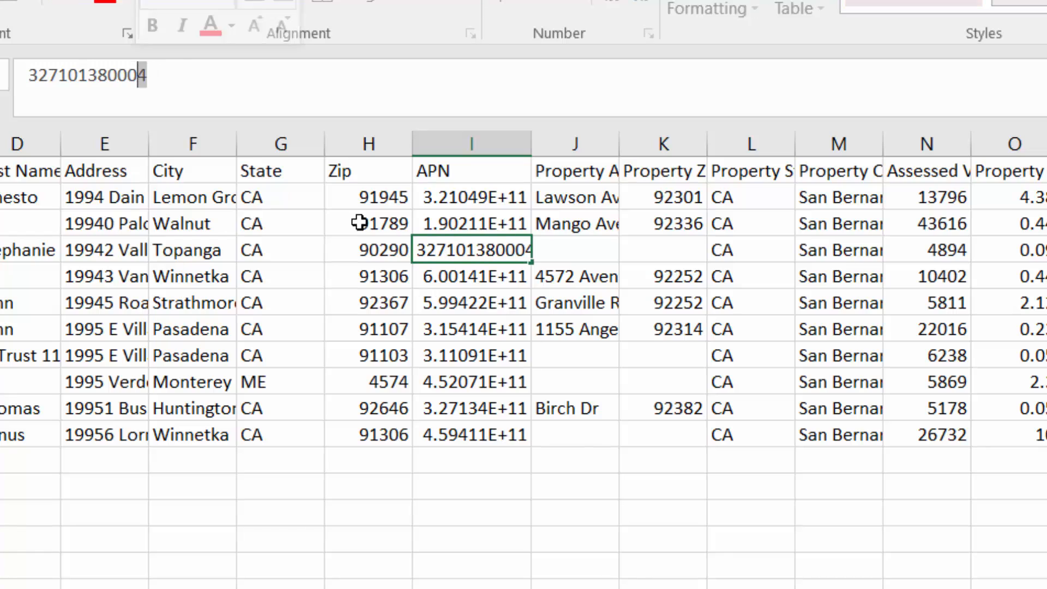
left_click(507, 276)
left_click(168, 89)
left_click(497, 301)
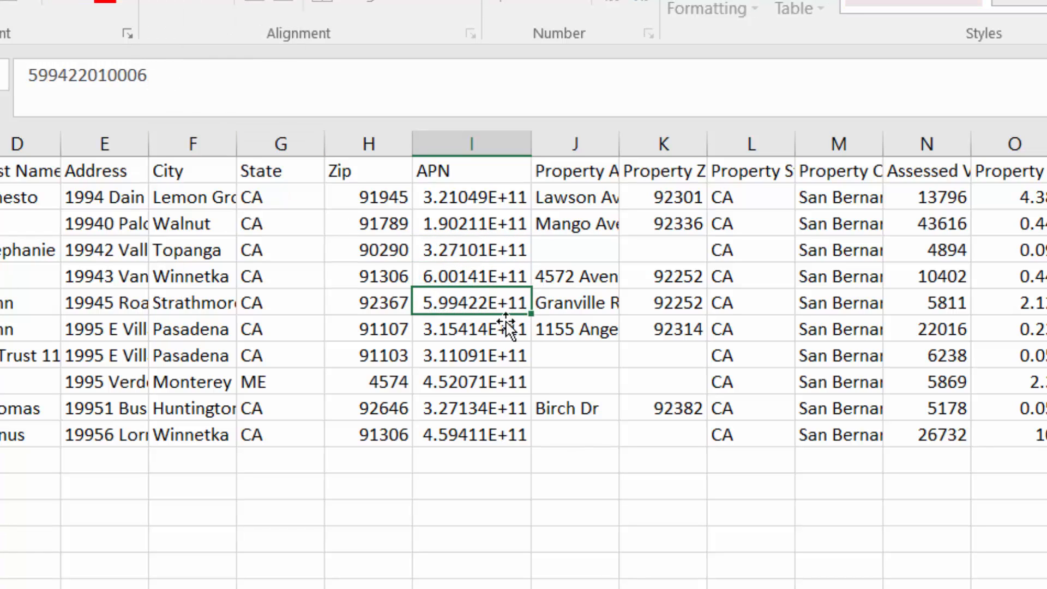
Step: Step through the remaining APN cells down to the last record in the worksheet
key("Down")
key("Down")
key("Down")
key("Down")
key("Down")
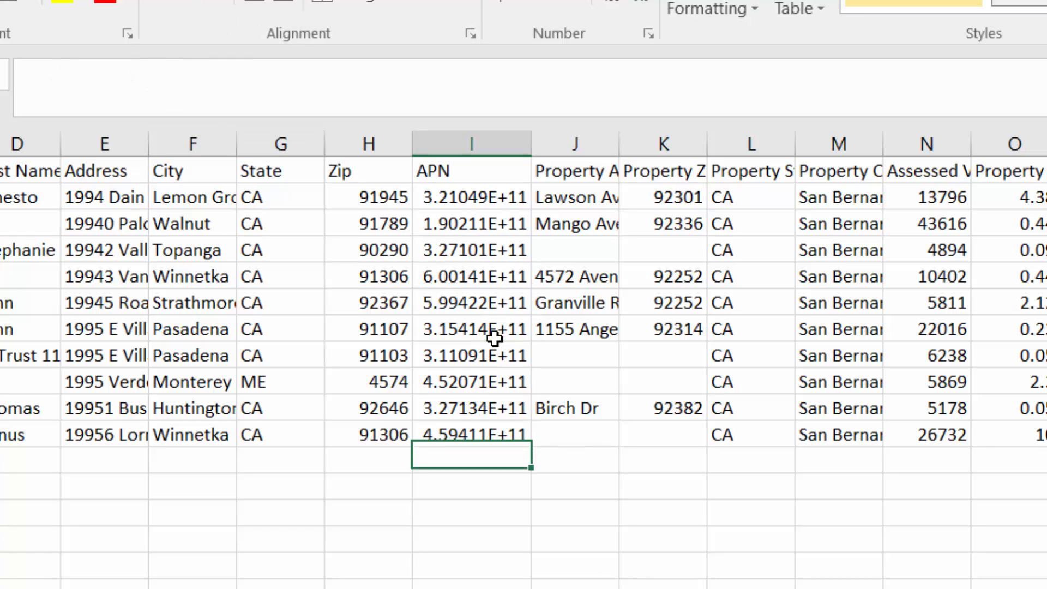
key("Up")
Step: Switch back to Investment Dominator and compare the whole APN column in the land deals list
key("alt+Tab")
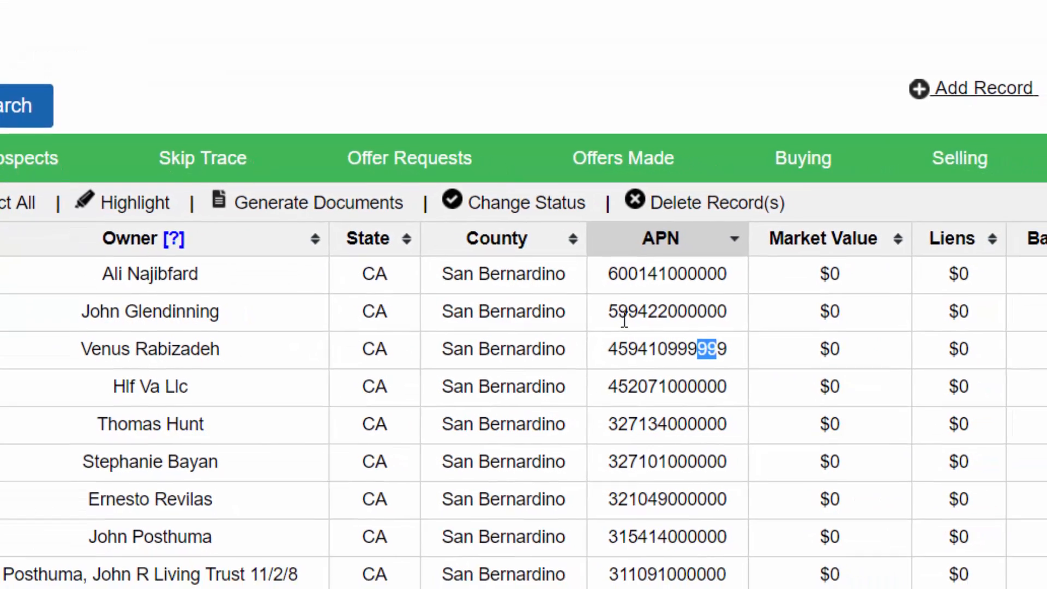
left_click_drag(670, 296, 703, 515)
left_click_drag(603, 441, 617, 566)
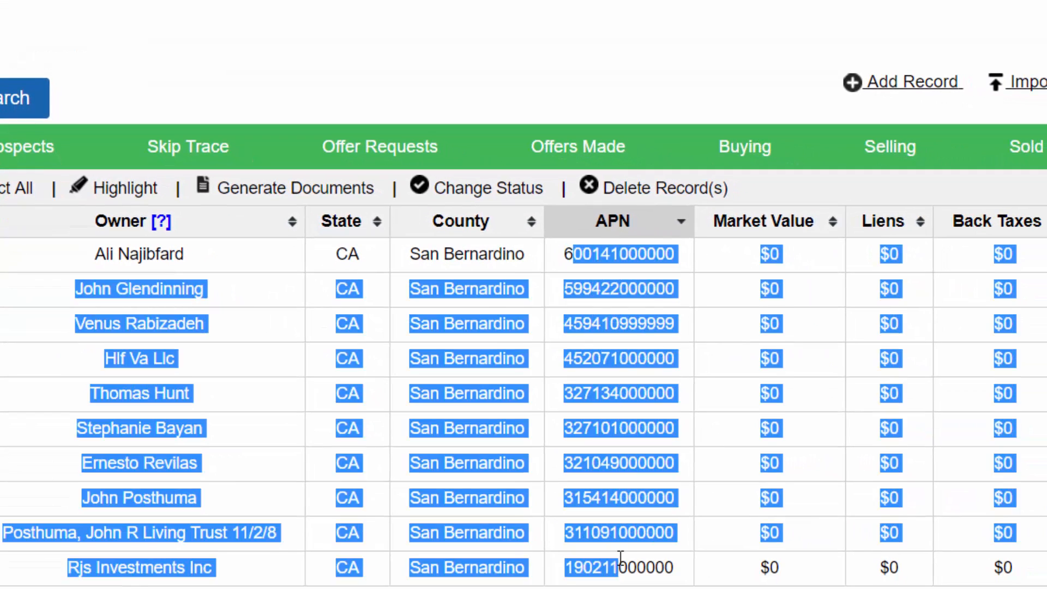
left_click(564, 319)
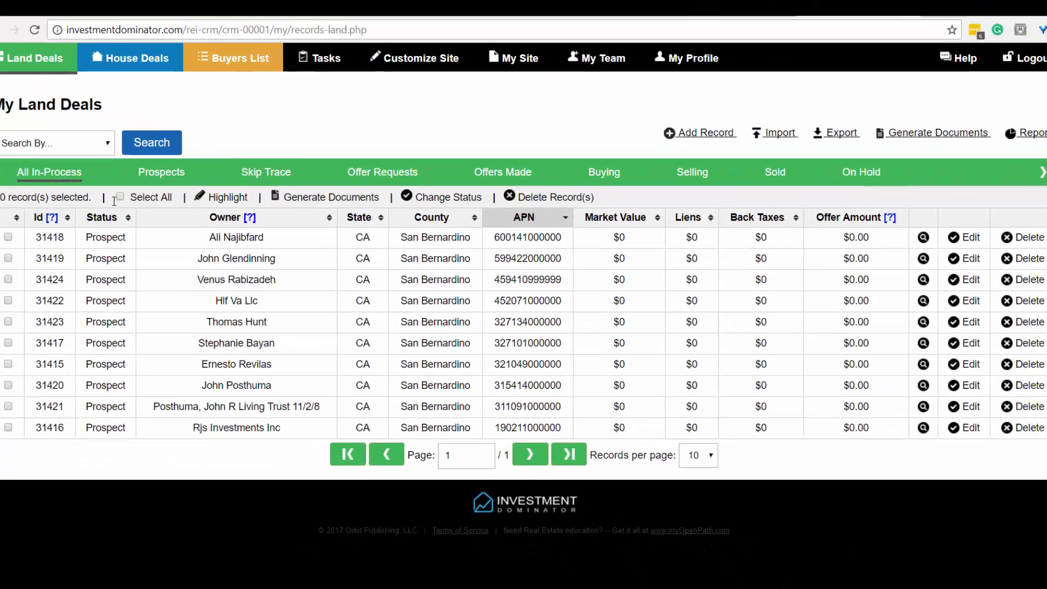
Step: Select all land deal records in the list and delete them
left_click(138, 197)
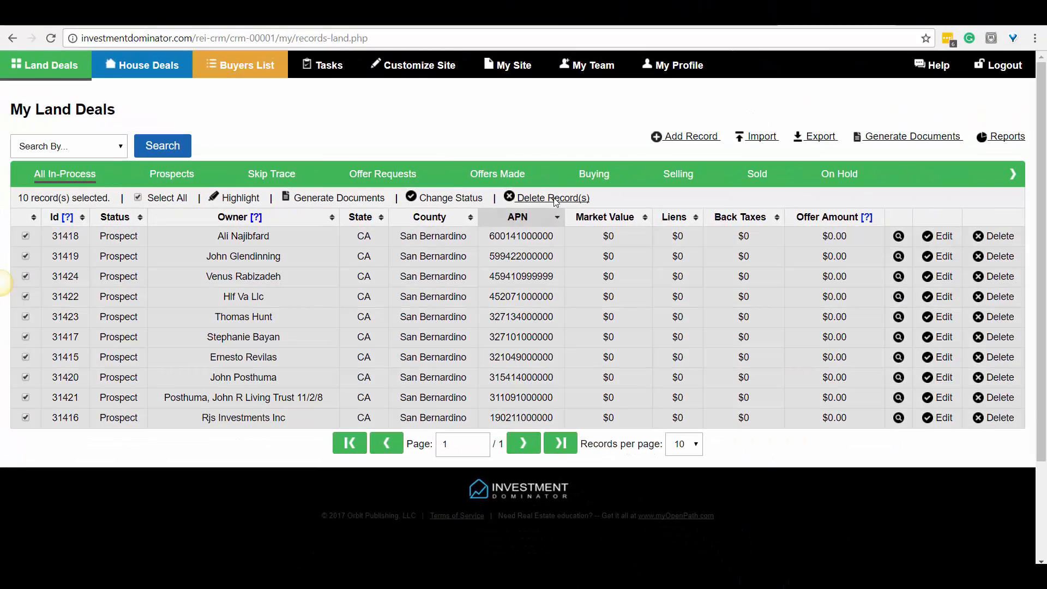
left_click(555, 199)
left_click(551, 182)
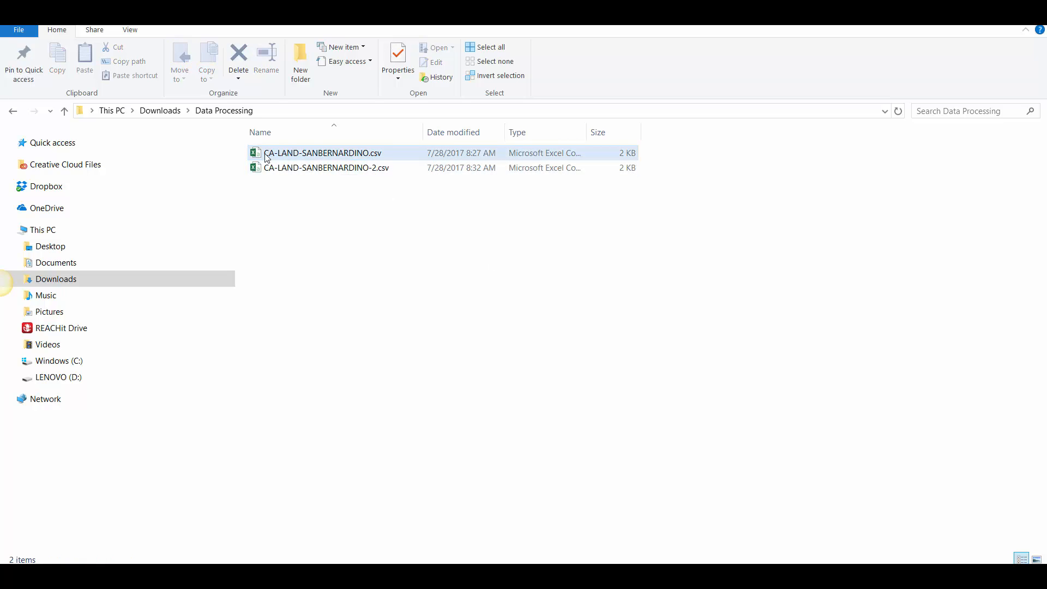
Step: Switch to File Explorer and open the original CA-LAND-SANBERNARDINO.csv from the Data Processing folder in Excel
left_click(368, 156)
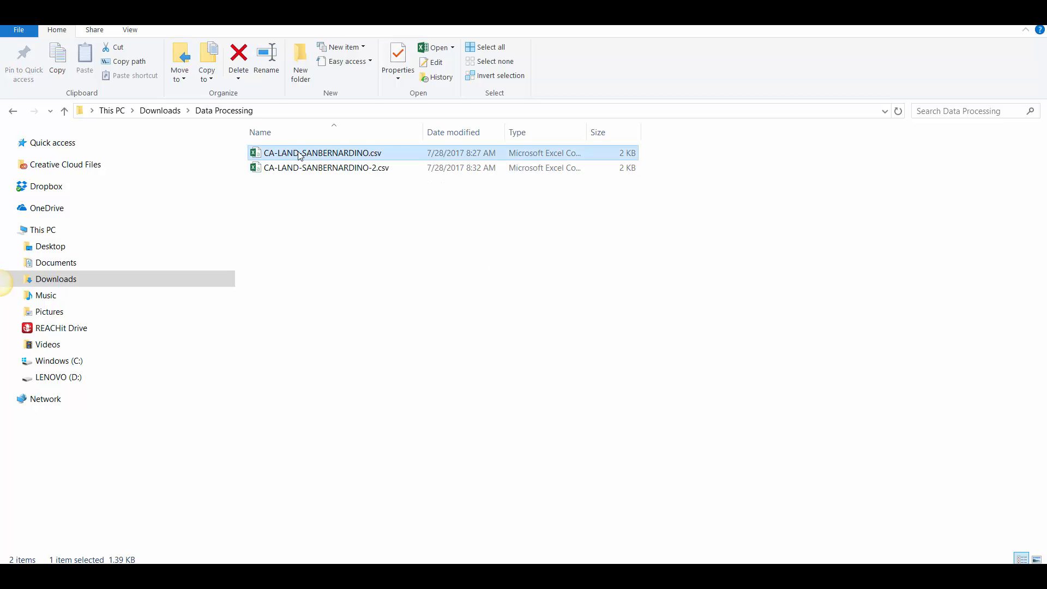
left_click(364, 155)
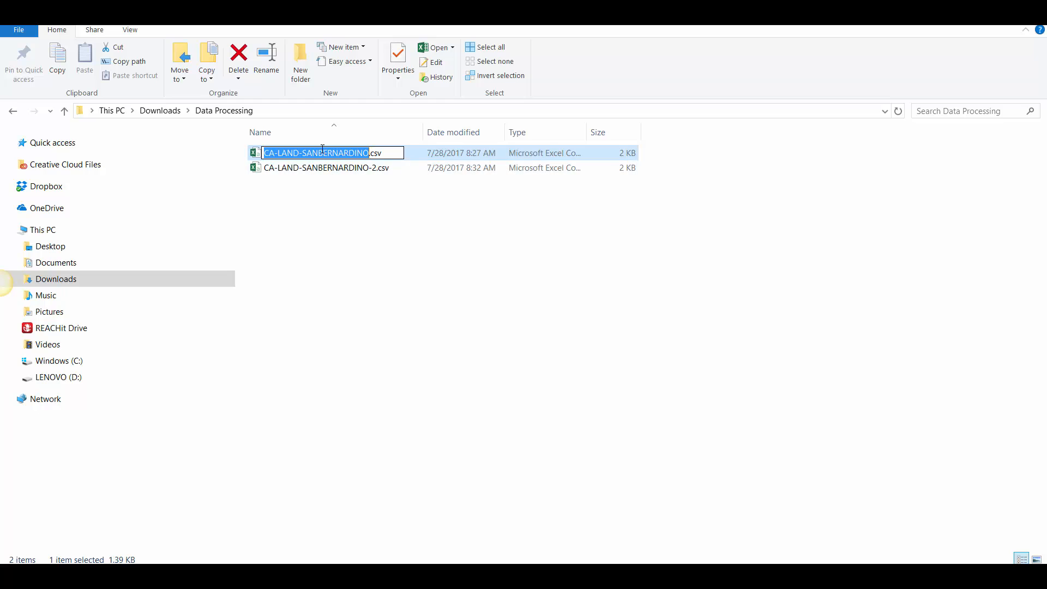
left_click(329, 179)
left_click(322, 158)
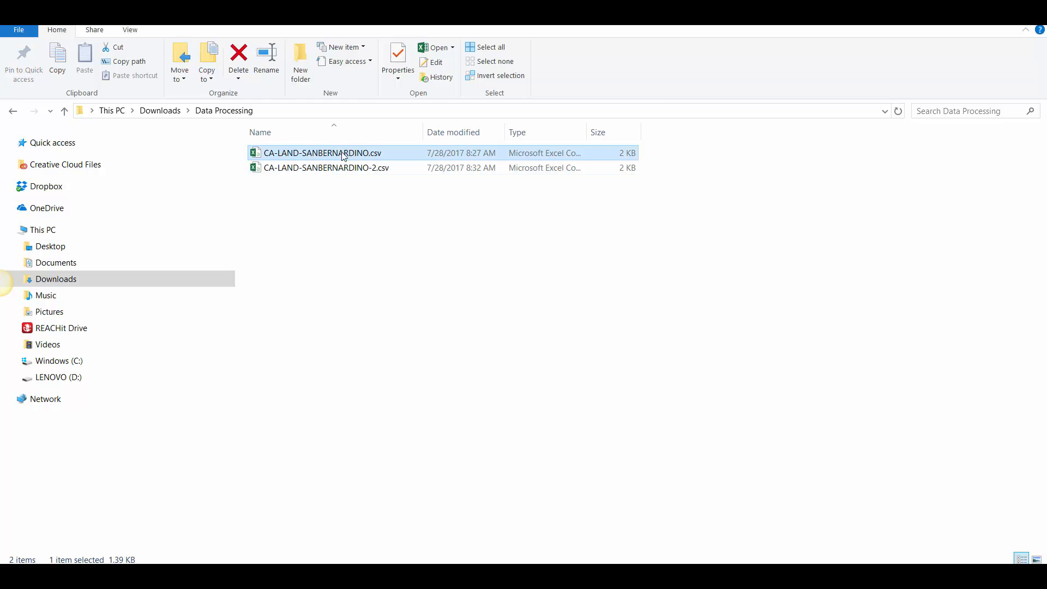
double_click(370, 156)
left_click(391, 160)
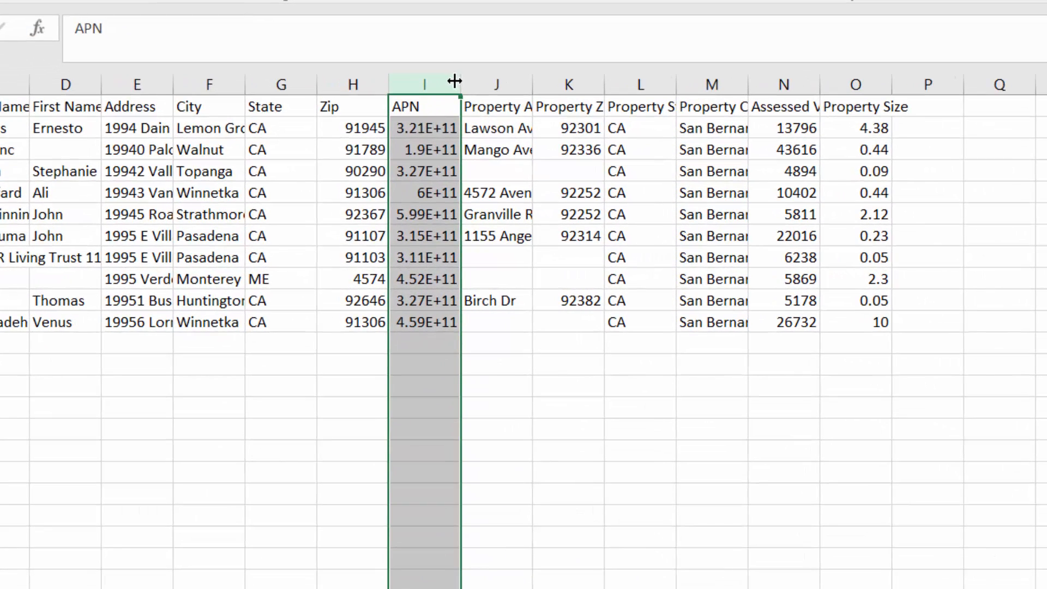
Step: Format the APN column as Number with 0 decimal places
right_click(428, 85)
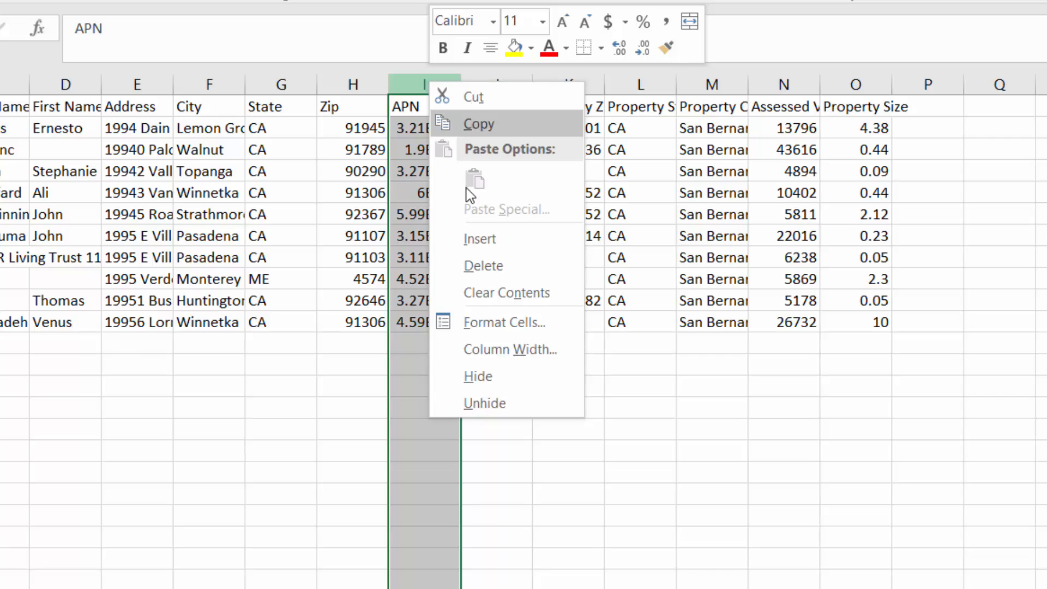
left_click(488, 323)
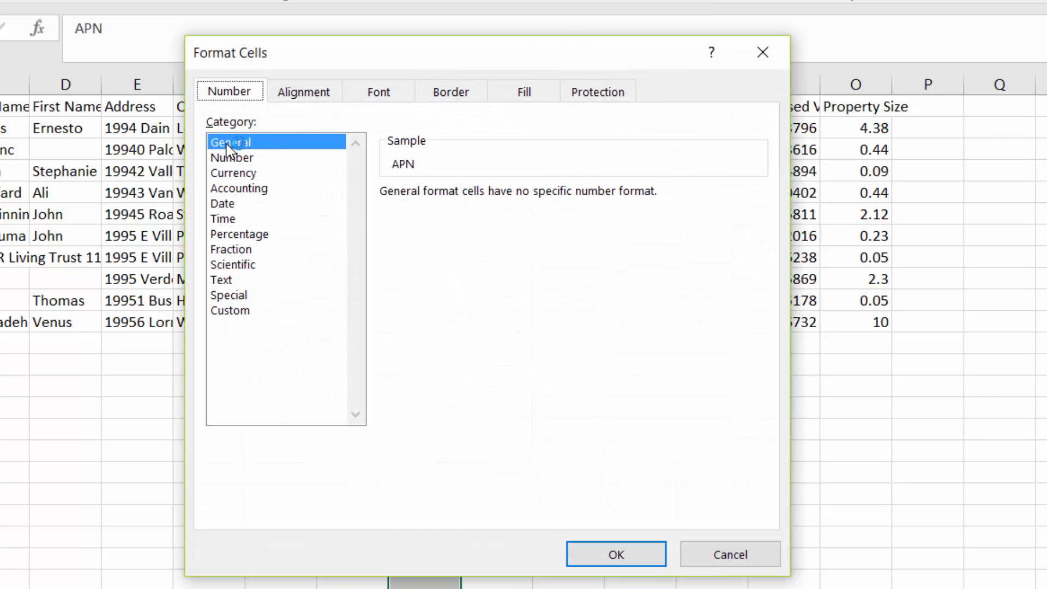
left_click(233, 157)
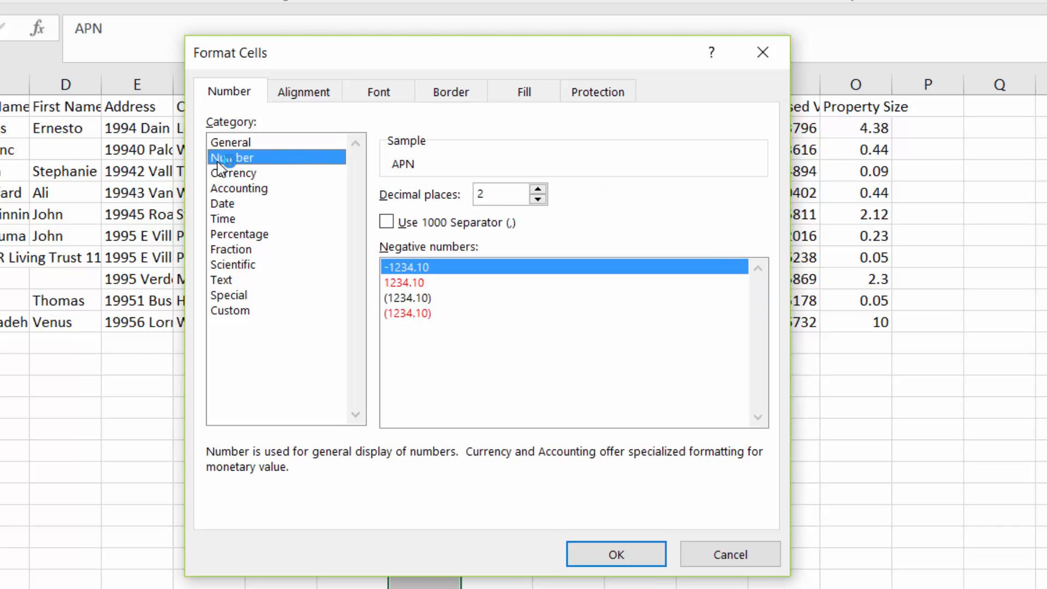
left_click_drag(488, 193, 457, 189)
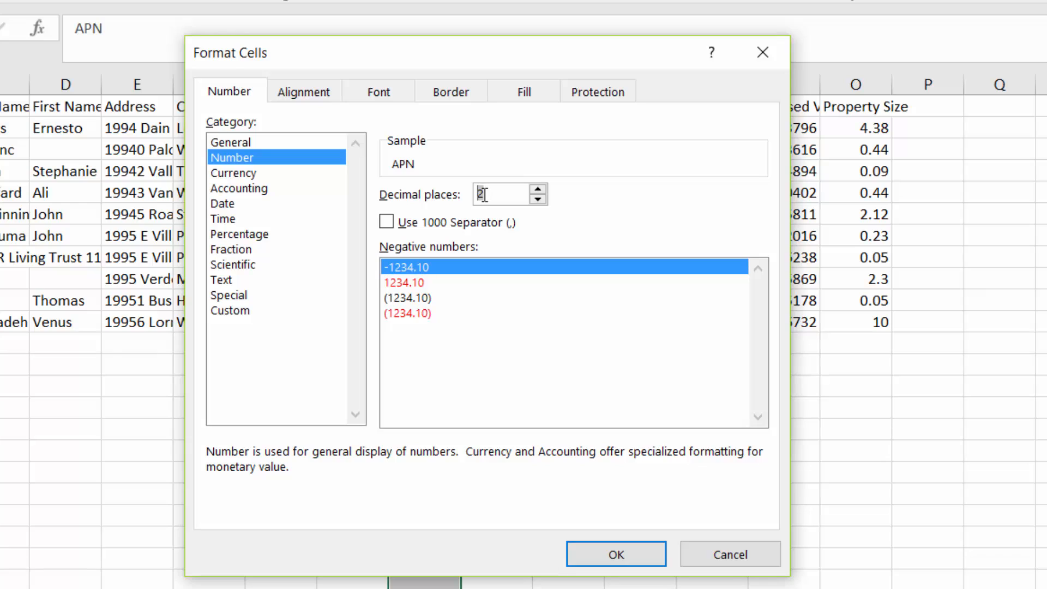
type("0")
left_click(625, 556)
Step: Check the full APN values record by record down the reformatted APN column
left_click(465, 129)
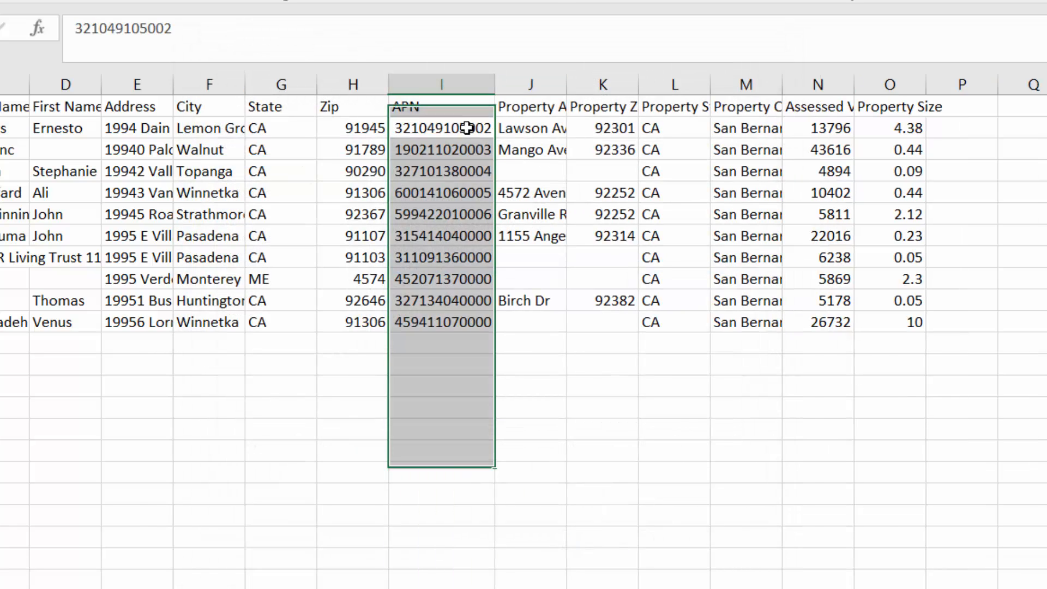
left_click(464, 147)
left_click(473, 166)
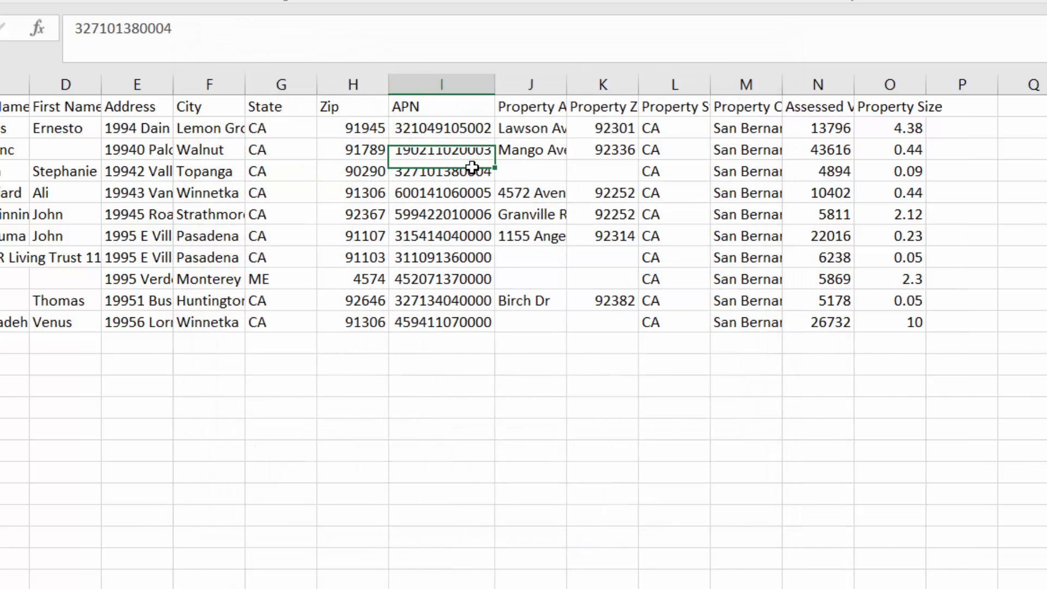
left_click(480, 194)
left_click(481, 218)
left_click(483, 238)
left_click(484, 257)
left_click(483, 278)
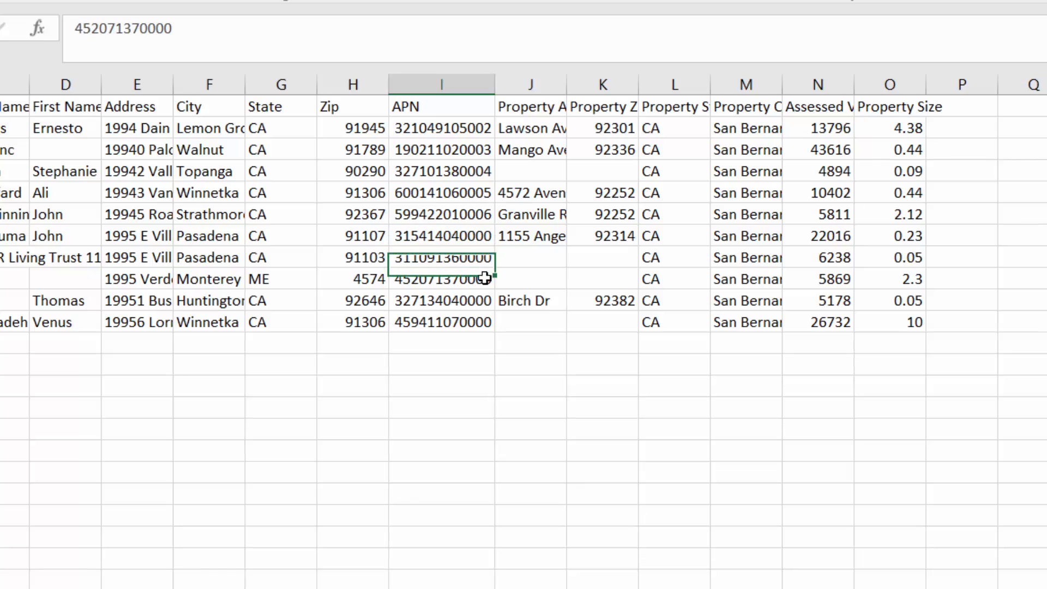
left_click(482, 302)
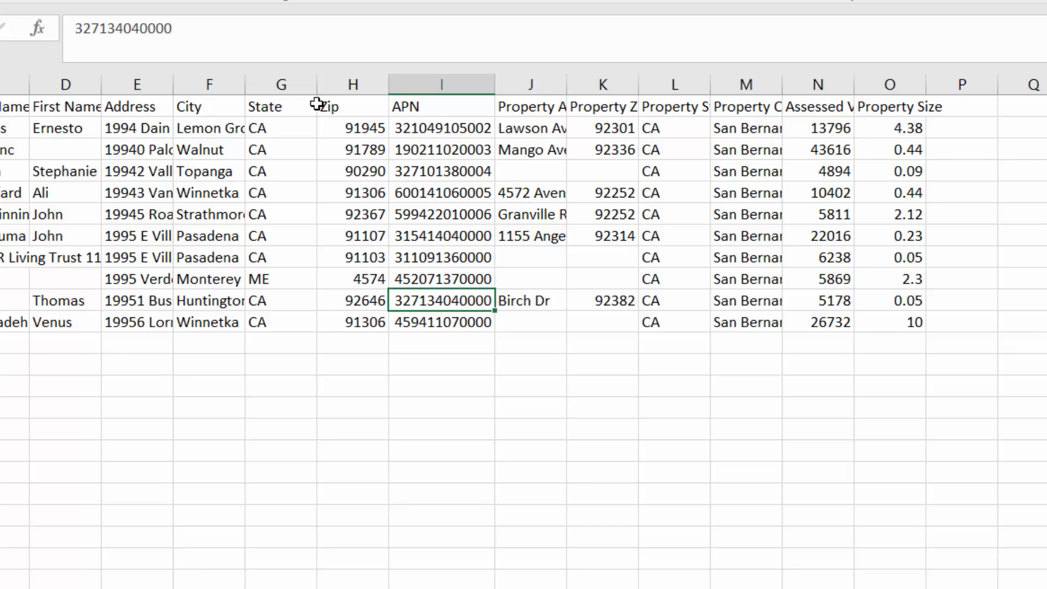
Step: Format the owner's Zip column with the Special category's Zip Code type
left_click(352, 131)
left_click(343, 83)
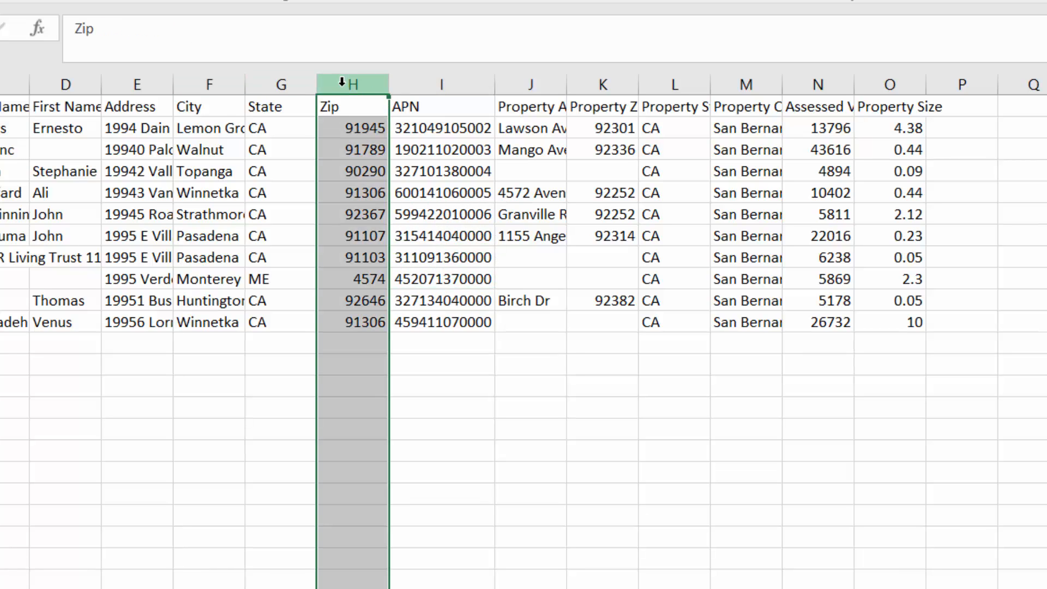
right_click(342, 83)
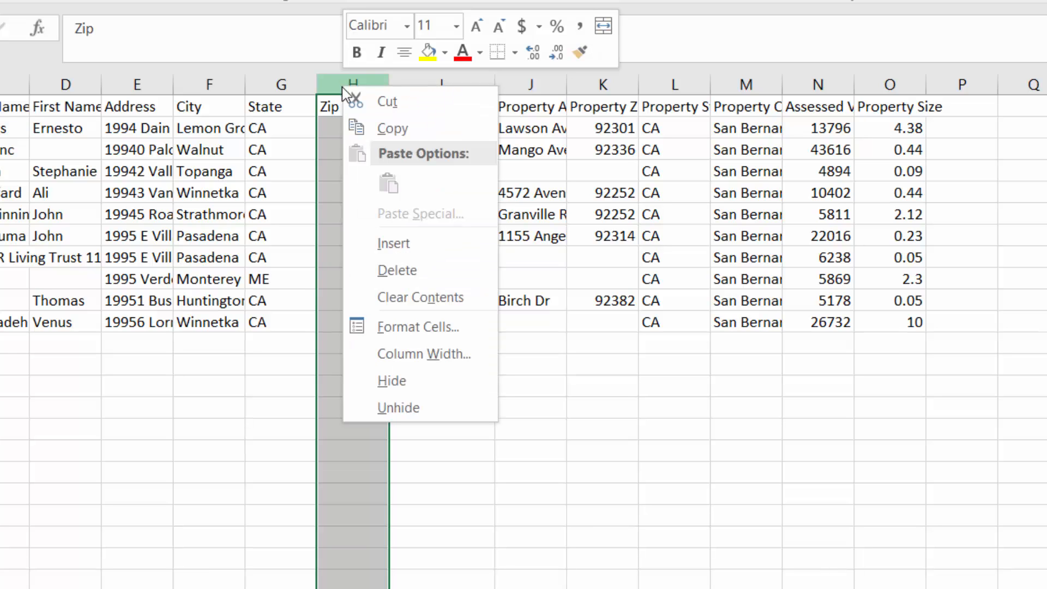
left_click(438, 330)
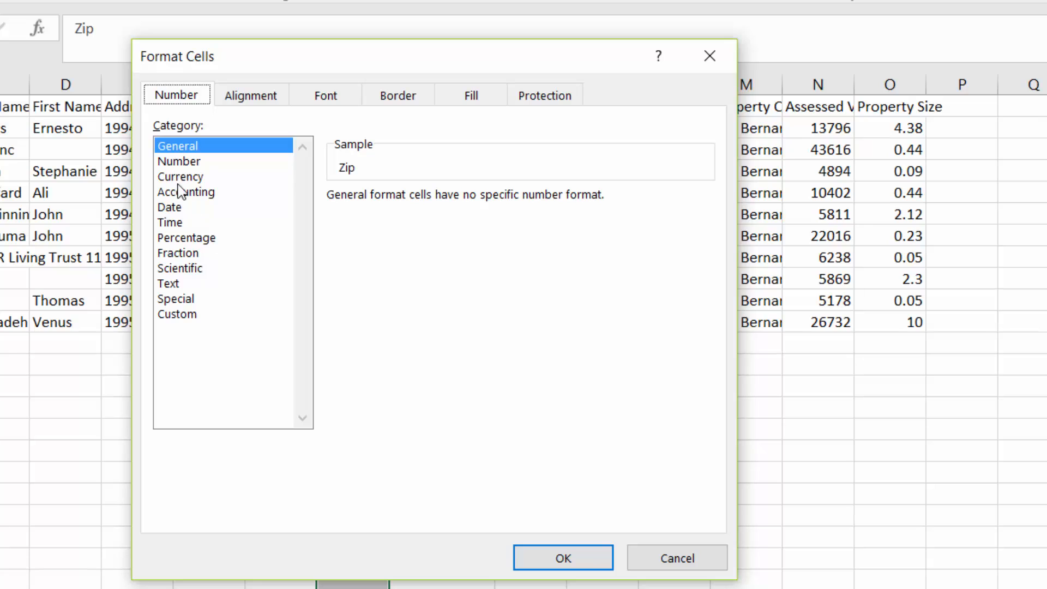
left_click(176, 299)
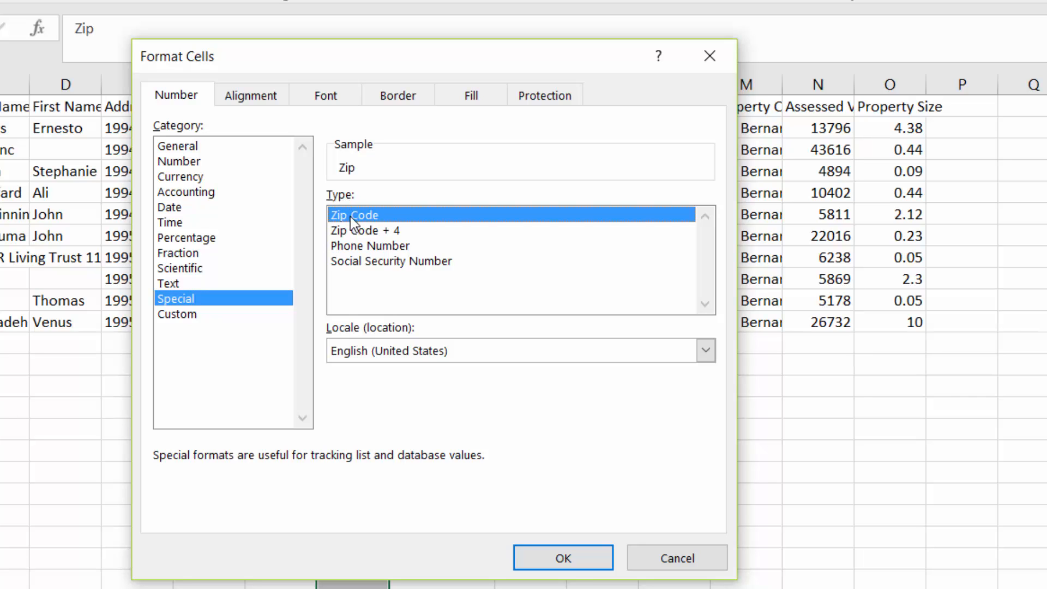
left_click(569, 559)
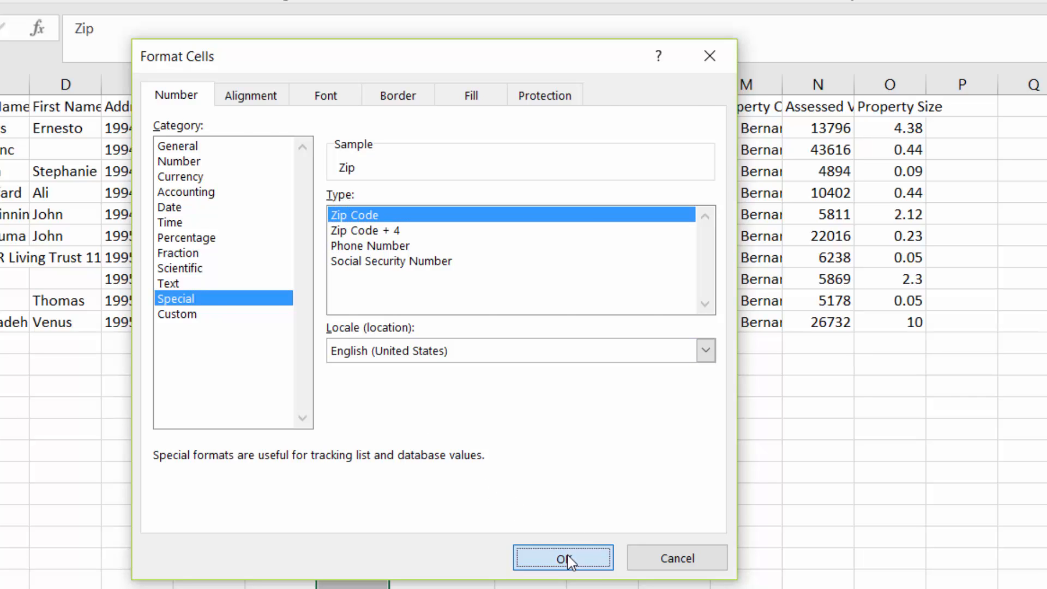
Step: Check the reformatted owner Zip values and an APN, including the zip code of the Maine record
left_click(360, 281)
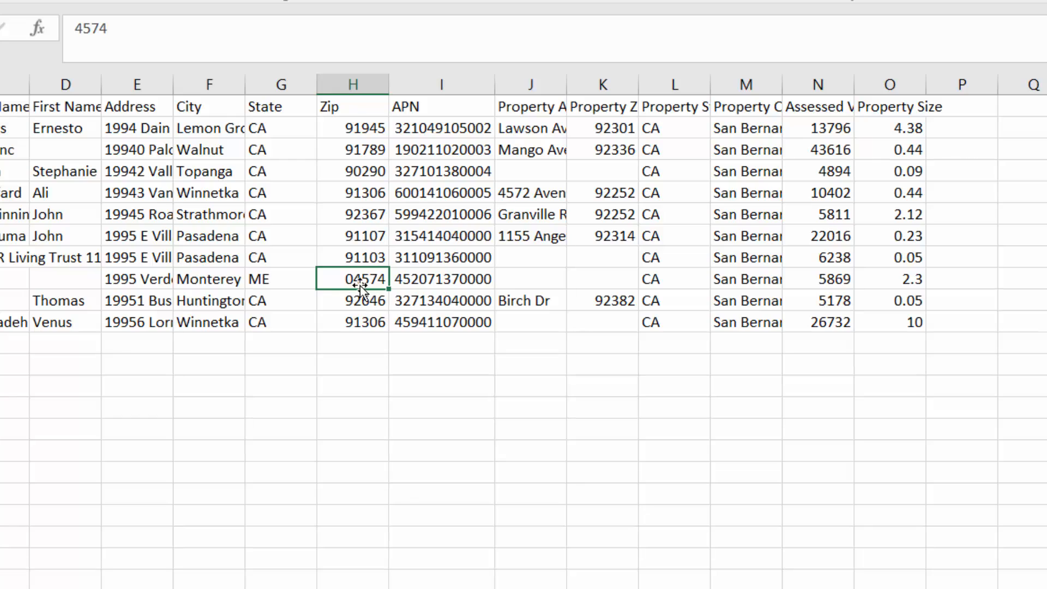
left_click(423, 216)
left_click(360, 194)
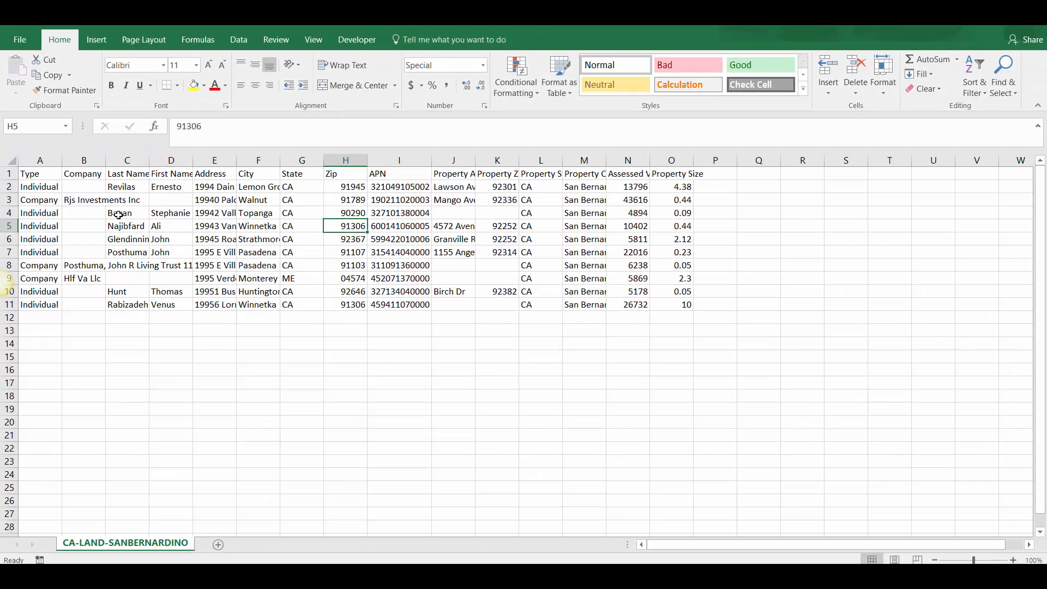
Step: Sort the whole sheet by the Type column, on Values from A to Z, treating the first row as headers
left_click(10, 159)
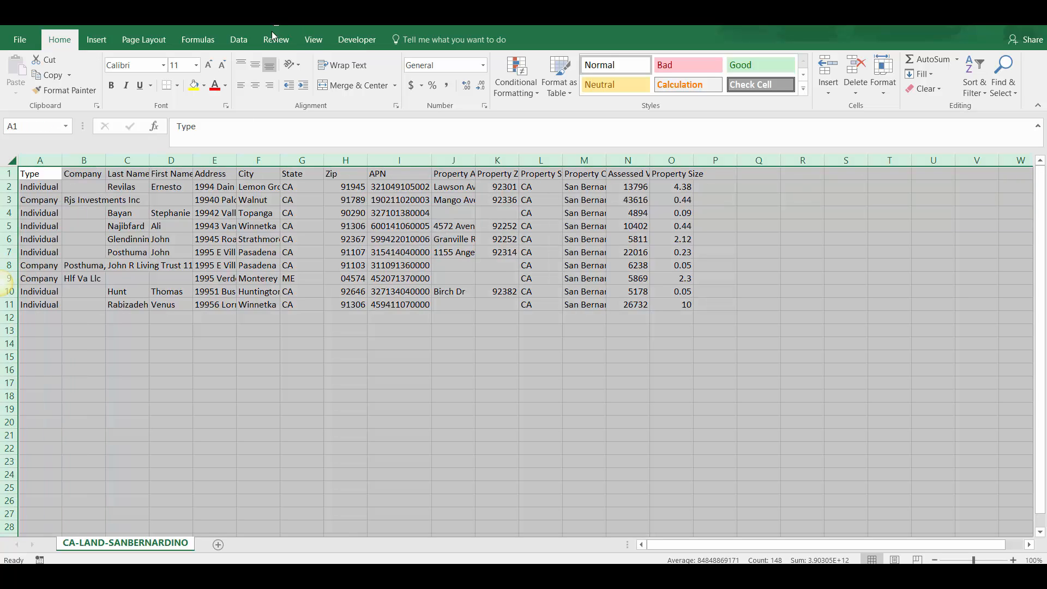
left_click(237, 40)
left_click(394, 87)
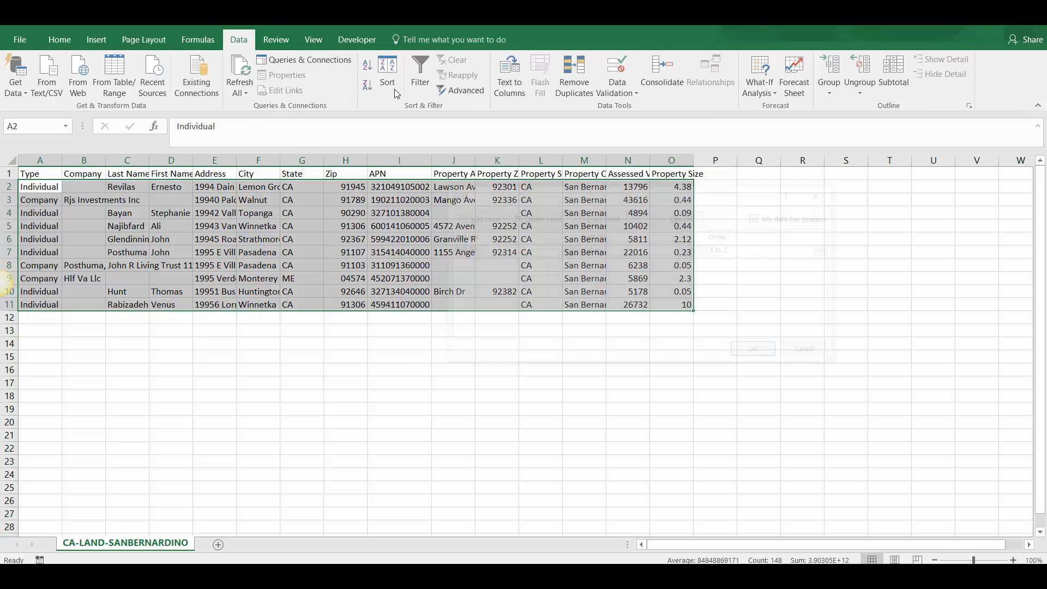
left_click(565, 250)
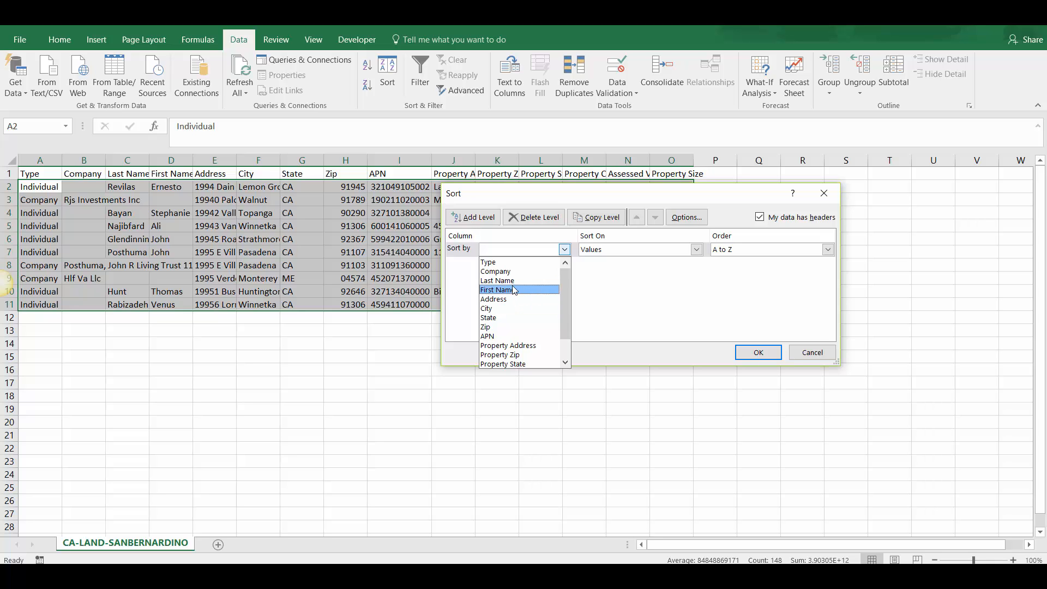
left_click(488, 263)
left_click(759, 352)
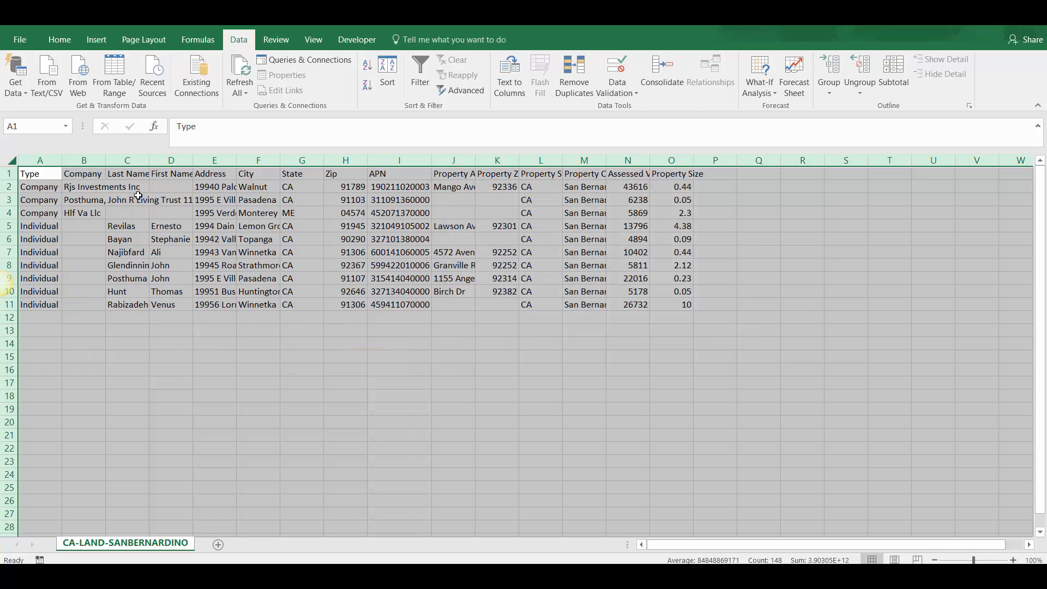
left_click(138, 197)
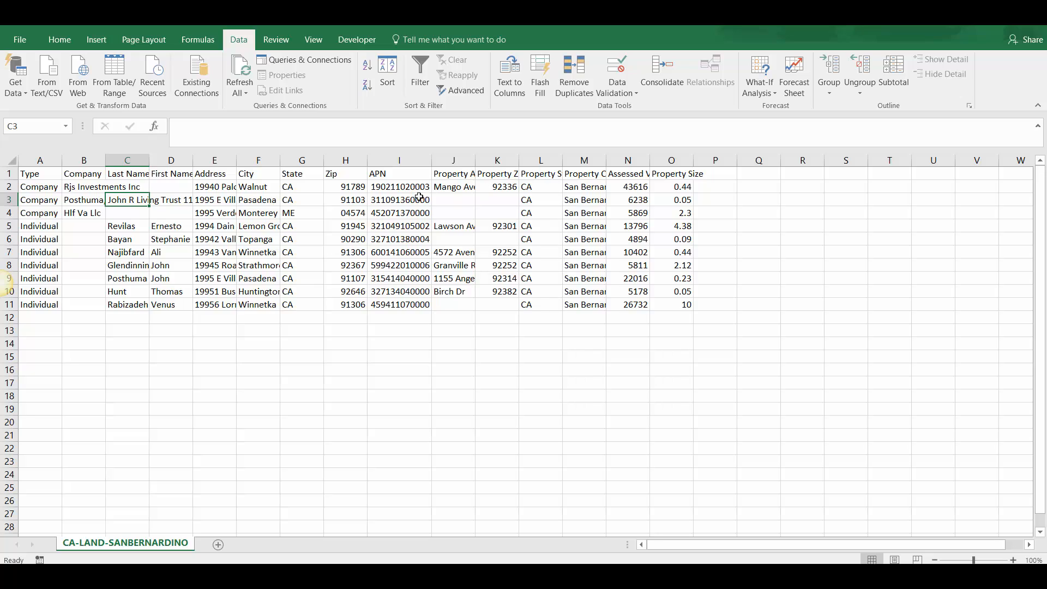
Step: Review the APN and owner Zip columns in the sorted sheet for complete, correctly formatted values
left_click(416, 160)
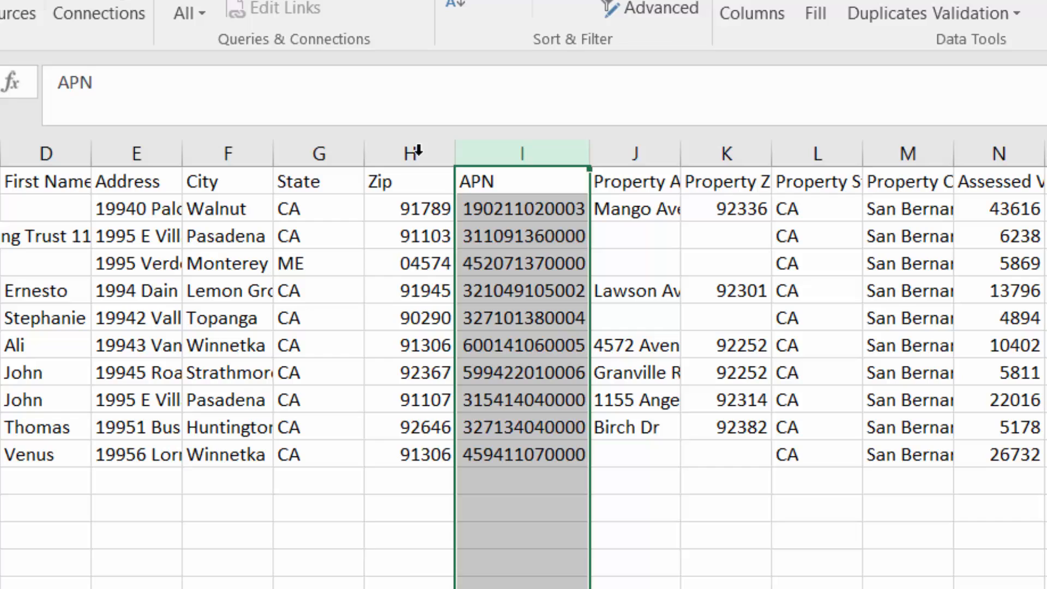
left_click(348, 159)
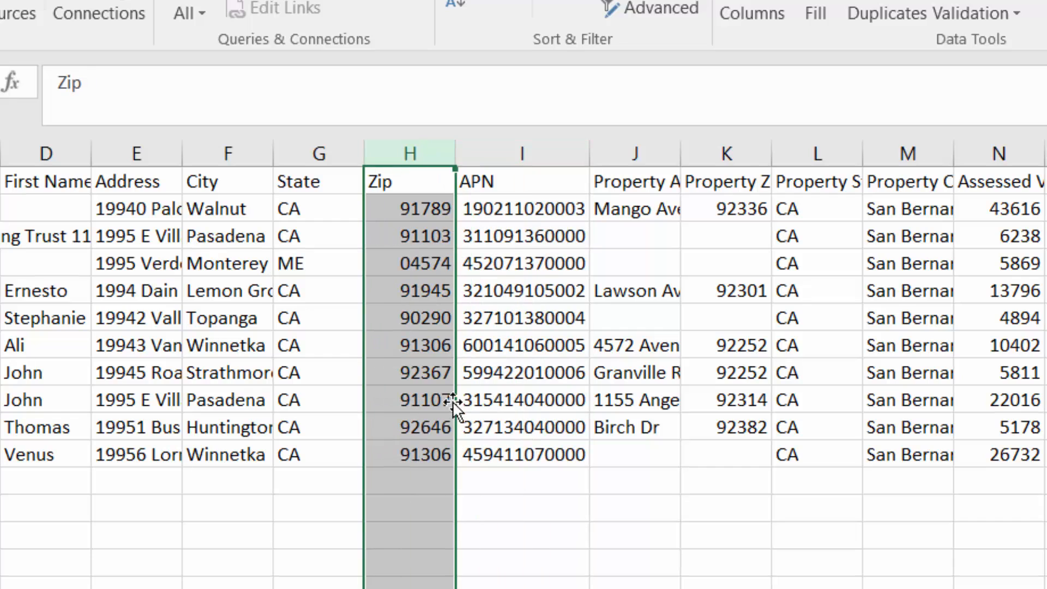
left_click(510, 155)
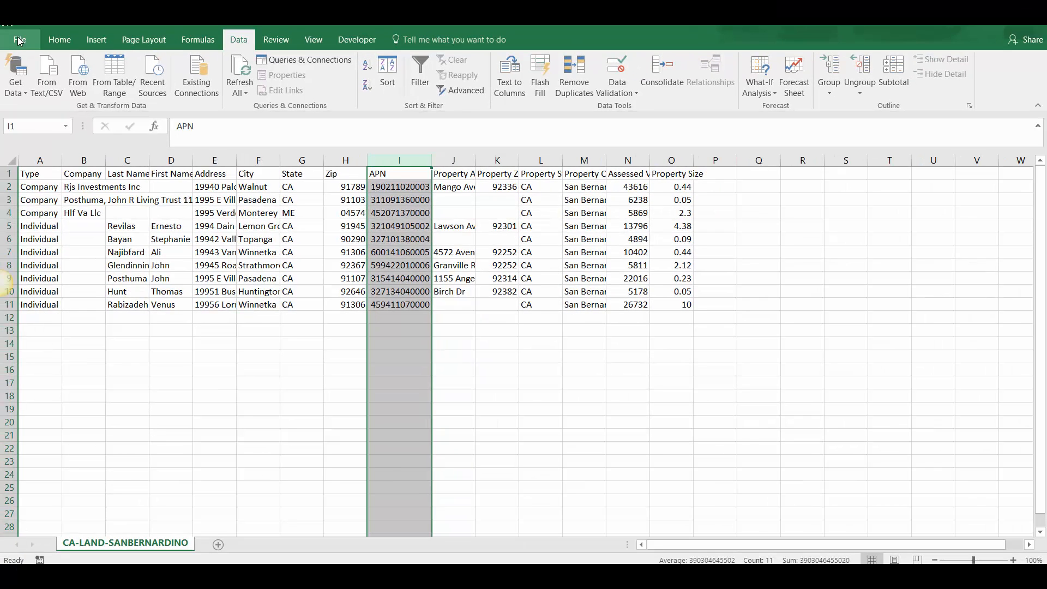
Step: Save a copy of the file as CA-LAND-SANBERNARDINO-3 in CSV (Comma delimited) format in the Data Processing folder
left_click(19, 41)
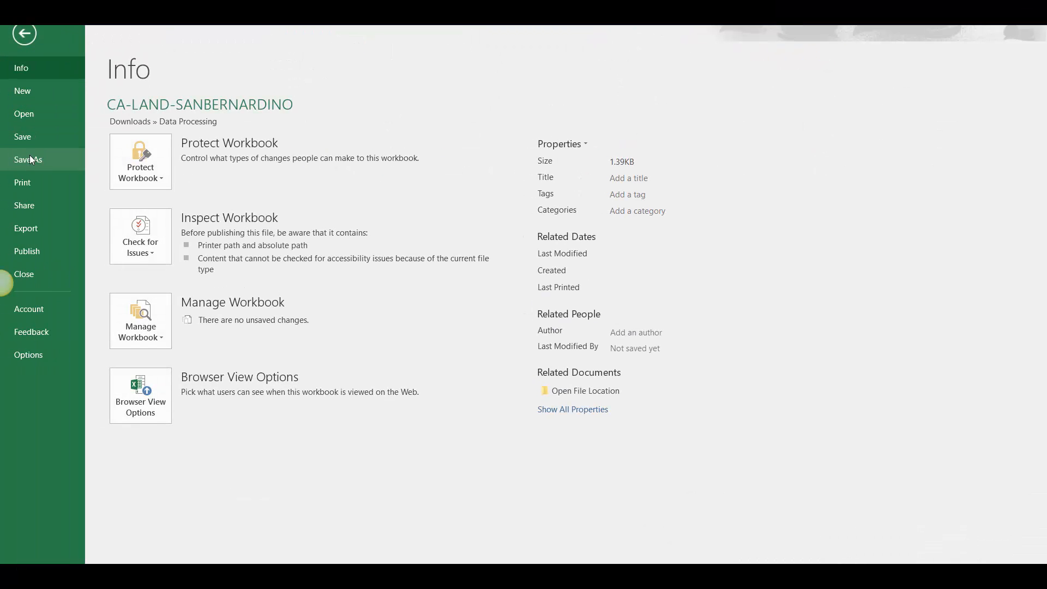
left_click(66, 161)
left_click(474, 126)
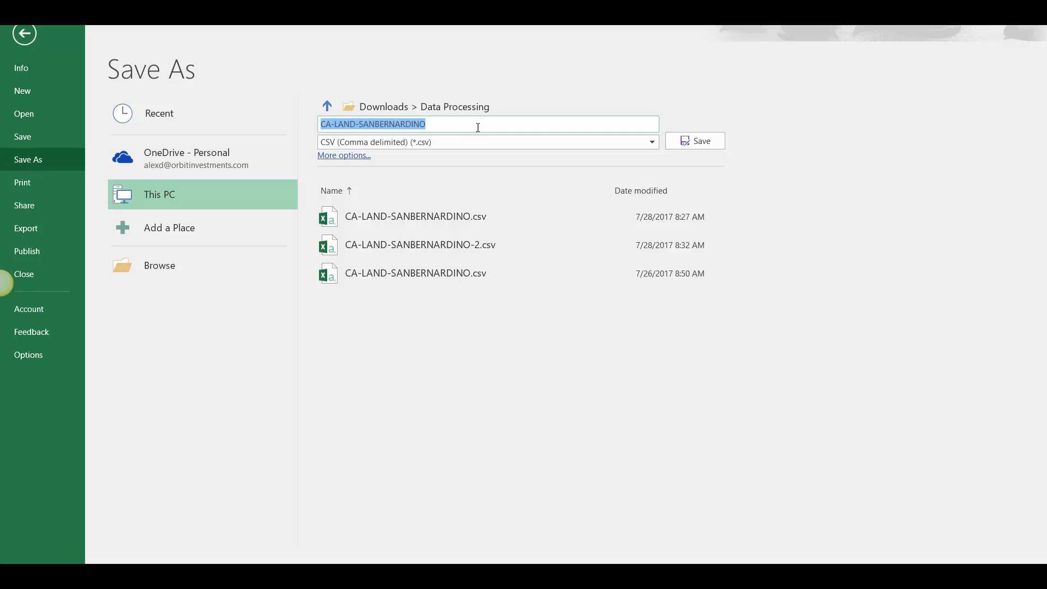
left_click(479, 127)
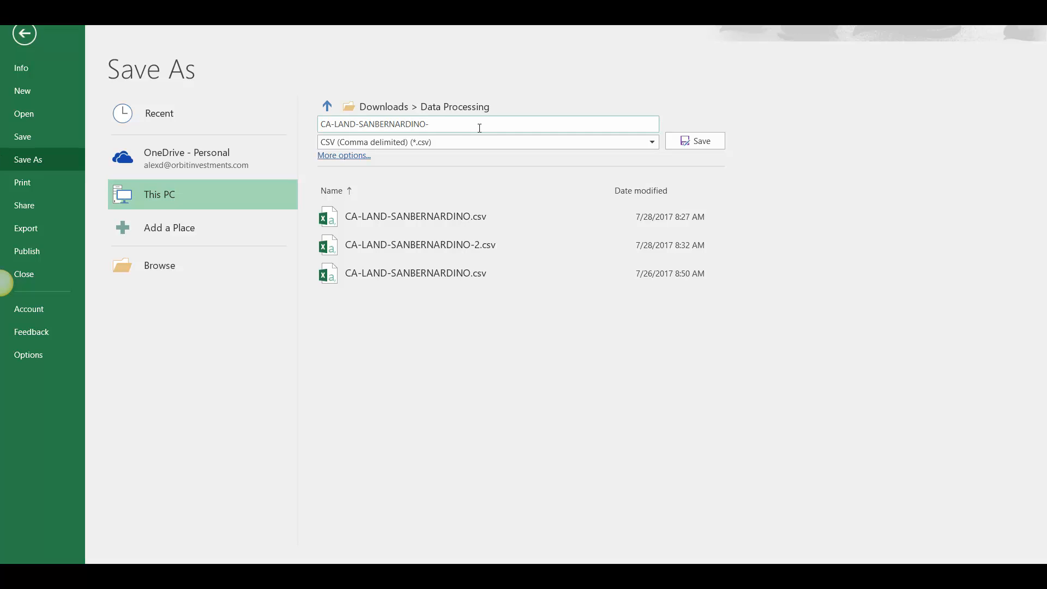
left_click(680, 143)
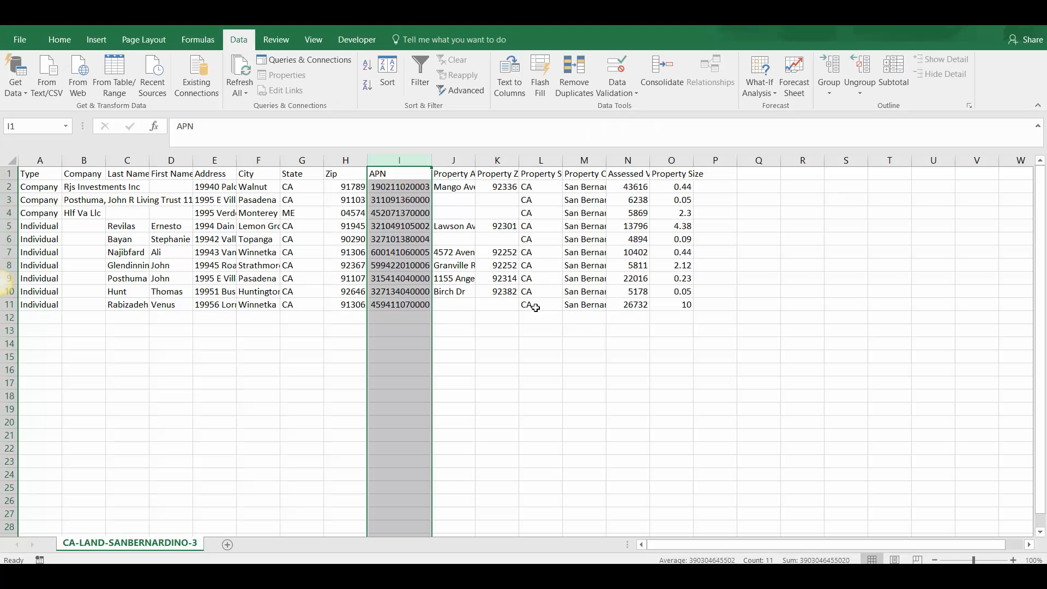
Step: Switch to File Explorer and open CA-LAND-SANBERNARDINO-3.csv from the Data Processing folder in Notepad
left_click(319, 578)
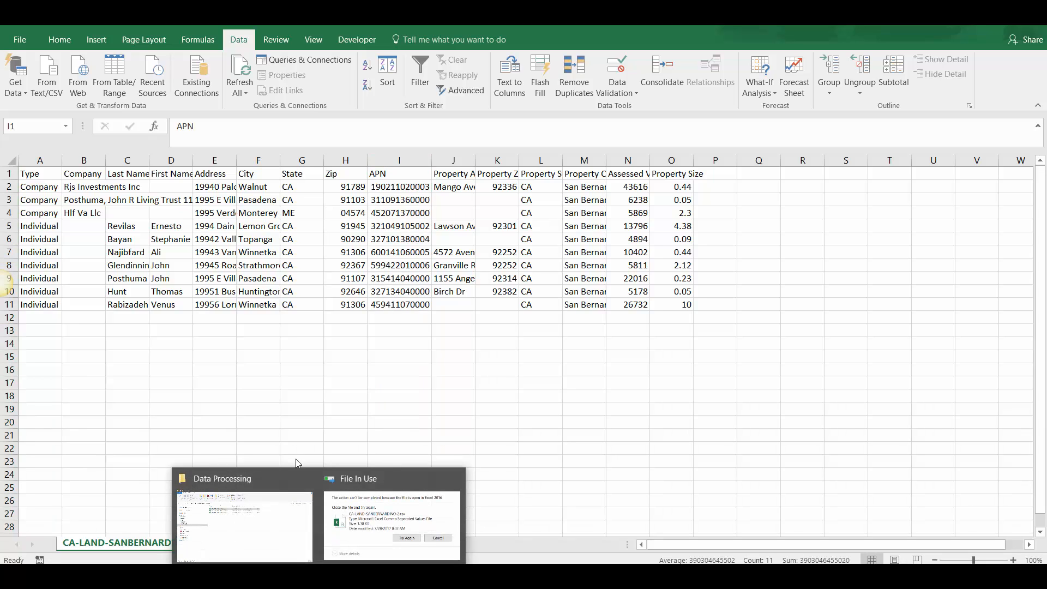
left_click(299, 480)
left_click(360, 202)
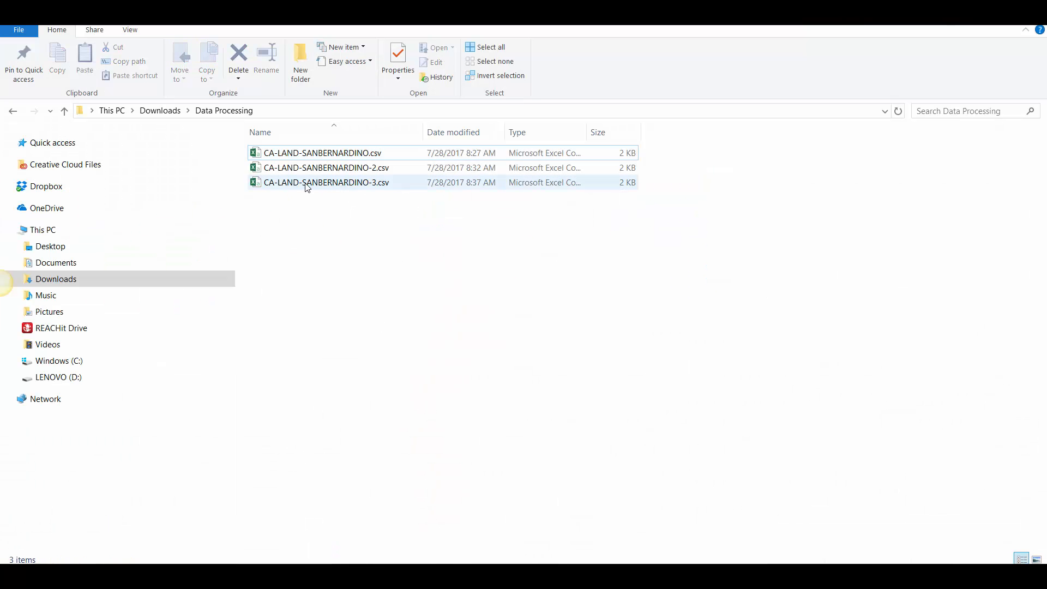
left_click(333, 188)
right_click(375, 190)
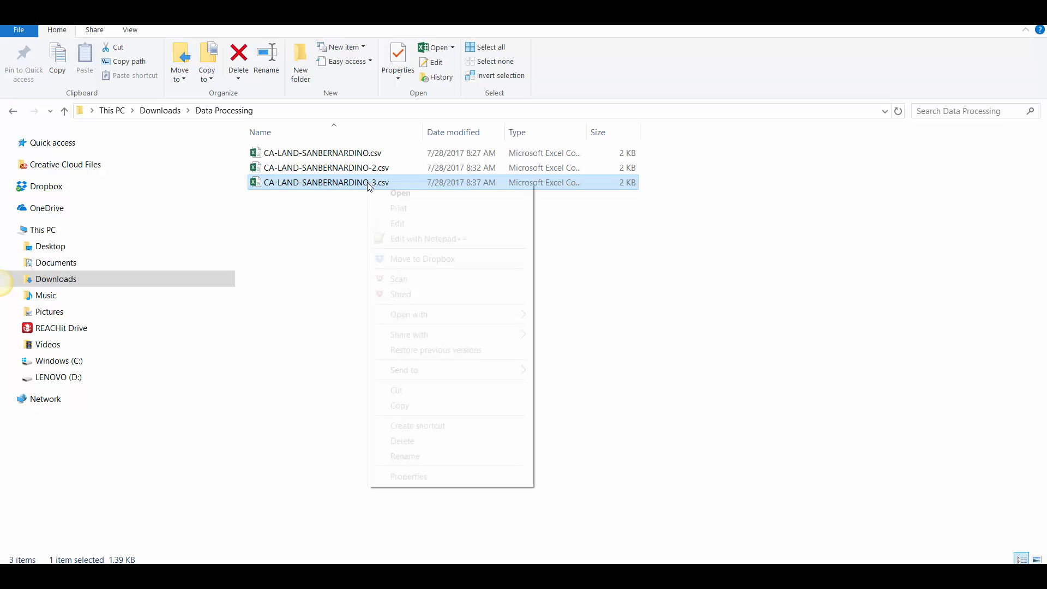
mouse_move(406, 317)
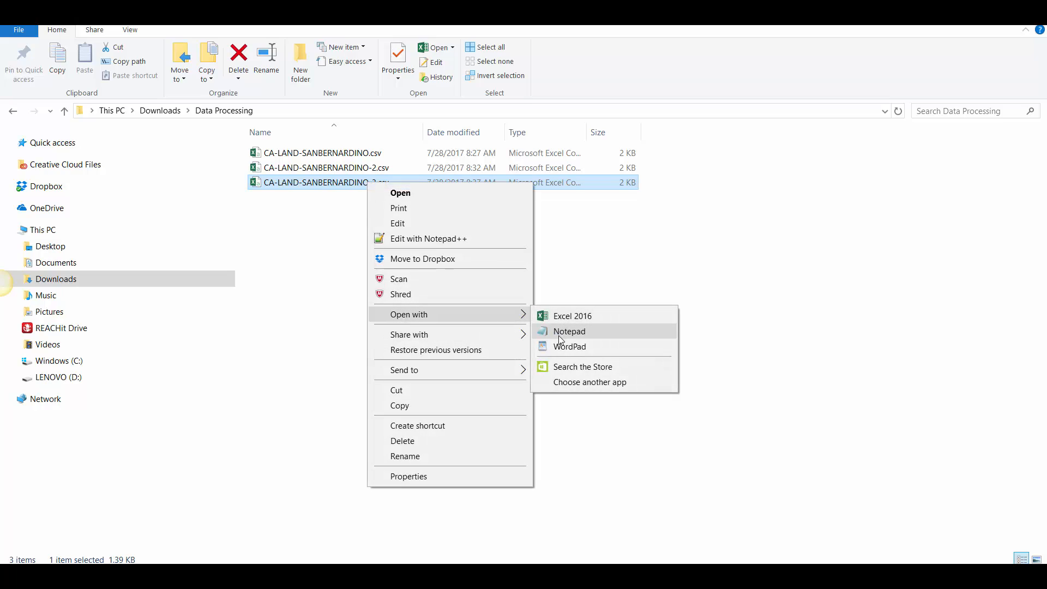
left_click(559, 334)
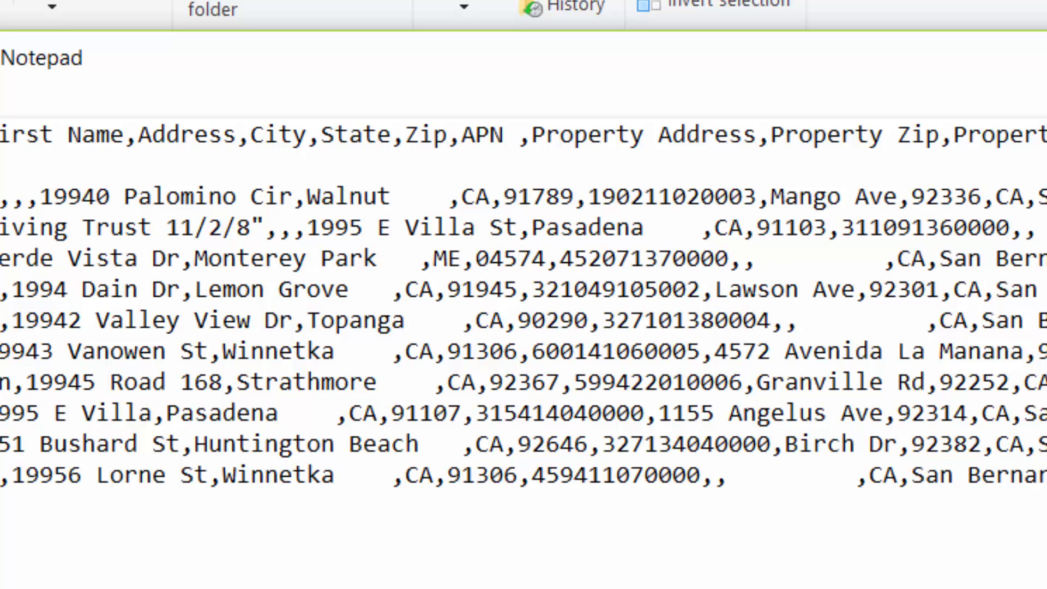
Step: Check the leading zero of the Maine record's zip code and the full APNs in the raw CSV text
mouse_move(489, 258)
left_mouse_down()
mouse_move(546, 256)
mouse_move(488, 258)
left_mouse_up()
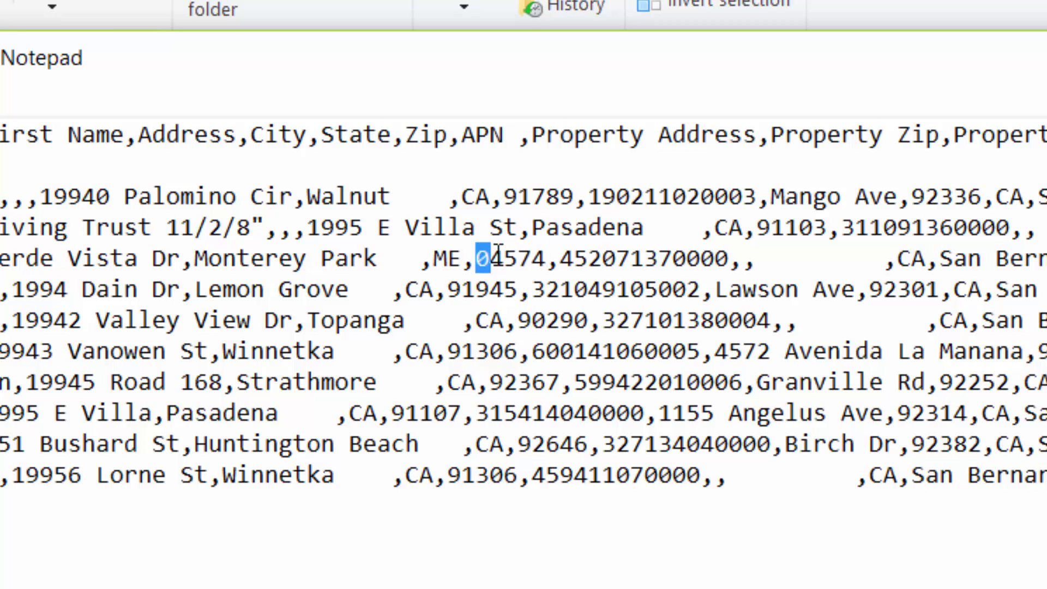
left_click_drag(757, 197, 590, 188)
left_click_drag(731, 257, 556, 252)
left_click(574, 256)
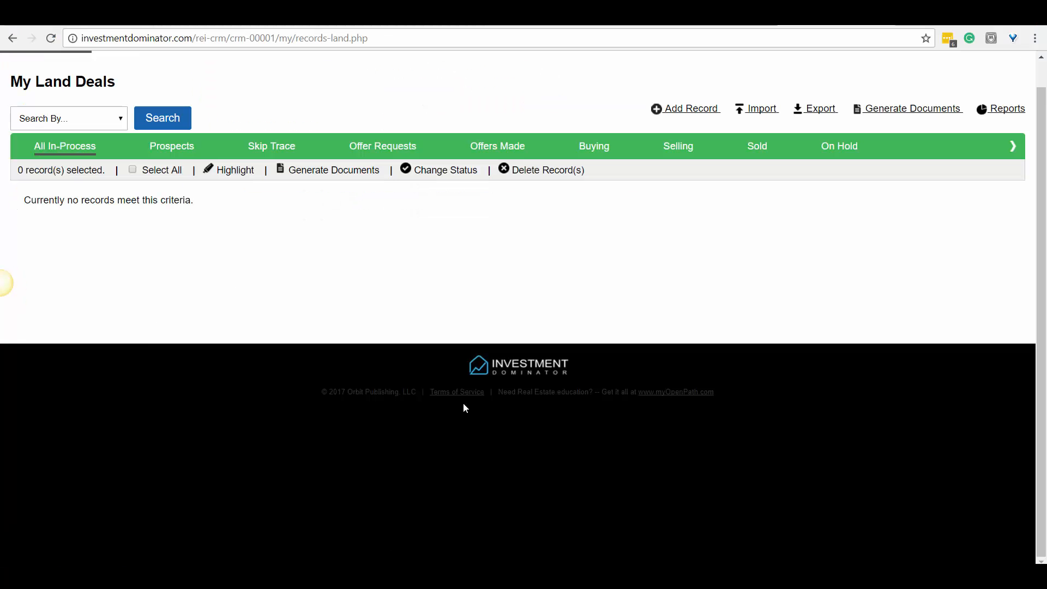
Step: Switch to Investment Dominator and upload CA-LAND-SANBERNARDINO-3.csv as the land list import
scroll(672, 268, "up", 1)
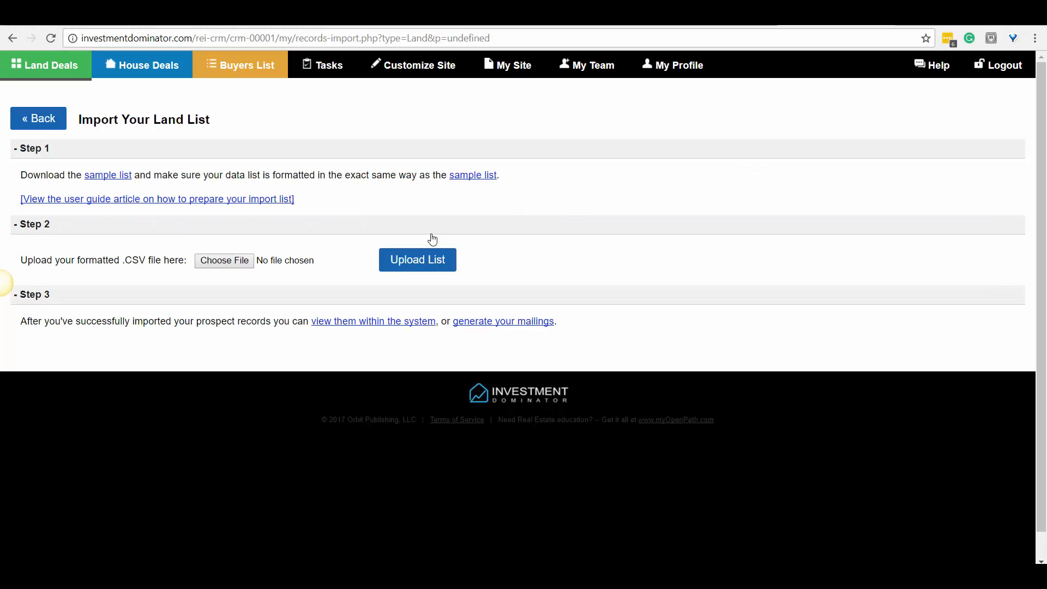
left_click(243, 260)
double_click(217, 248)
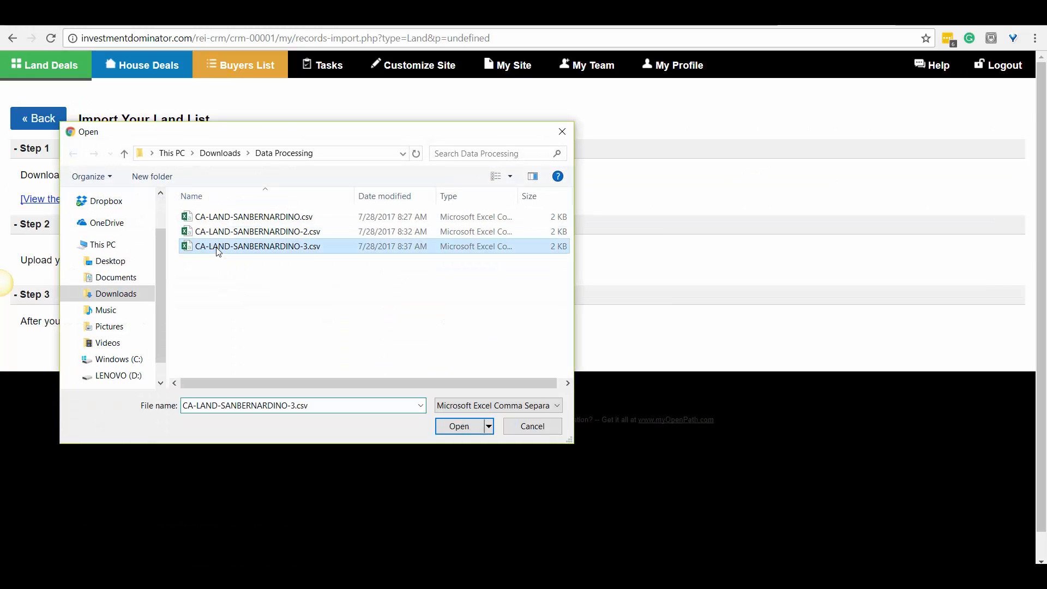
left_click(388, 265)
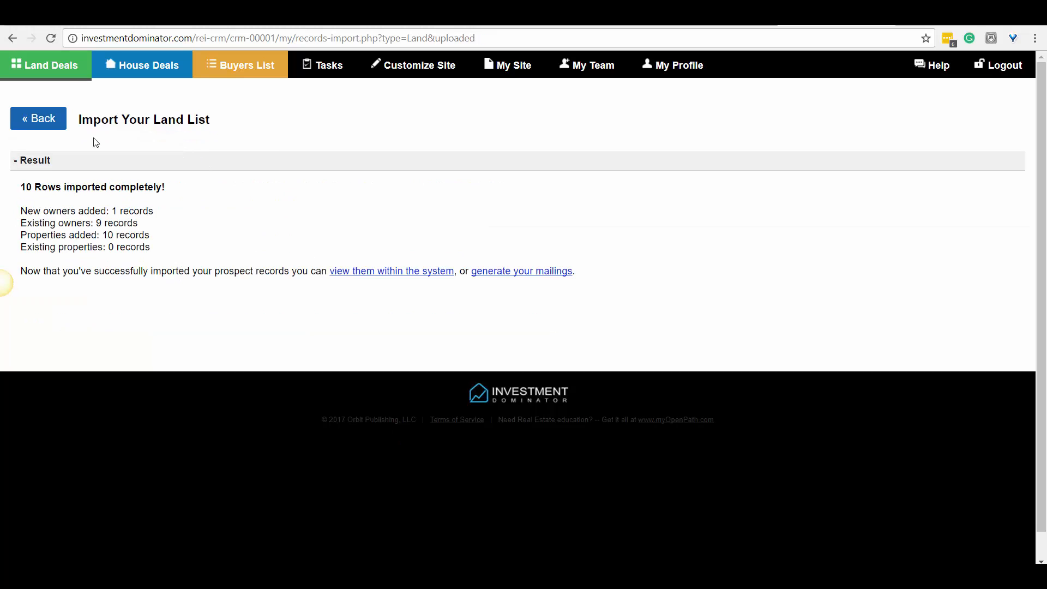
Step: Open the Land Deals list and check the complete APNs of the imported records, including their last digits
left_click(55, 68)
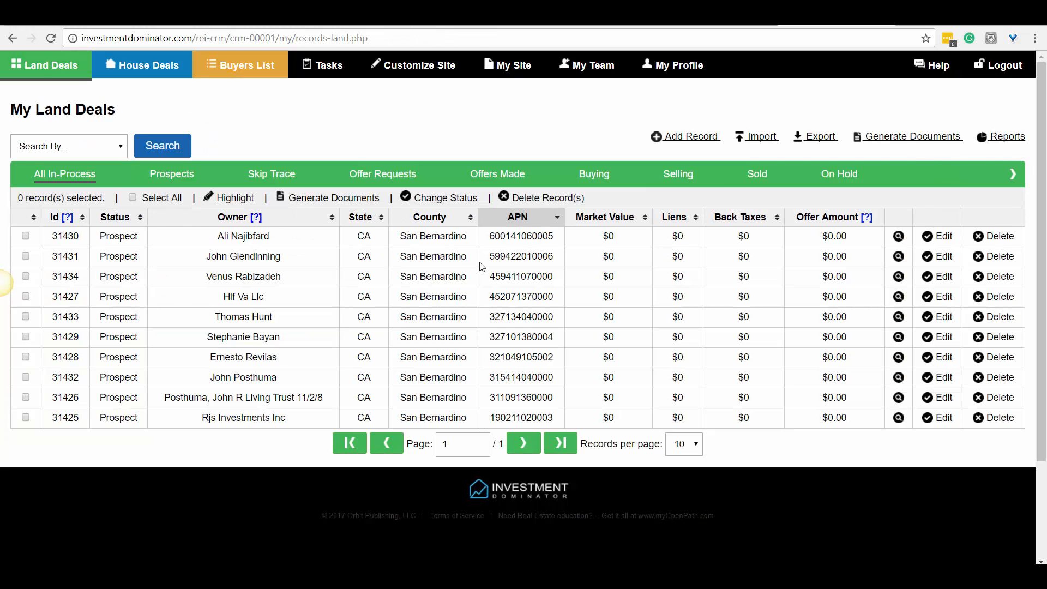
left_click_drag(492, 236, 556, 237)
left_click(558, 238)
left_click_drag(551, 416, 544, 397)
left_click_drag(552, 338, 549, 337)
Step: Switch to Excel and compare the APNs in rows 3 and 4 with the imported records
key("alt+Tab")
left_click(461, 241)
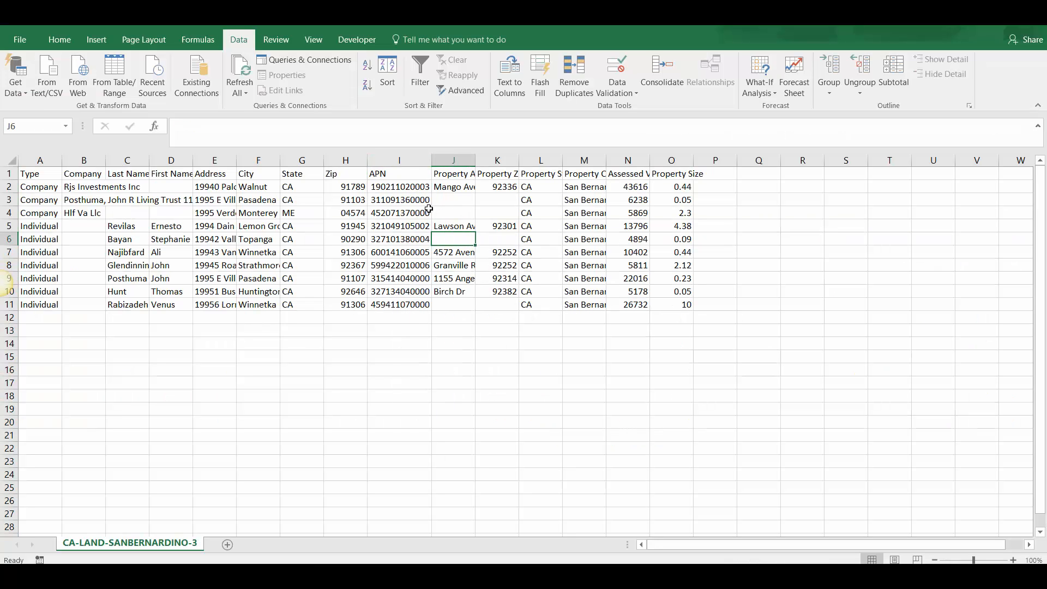
left_click(427, 203)
left_click(425, 212)
left_click(423, 201)
left_click(425, 212)
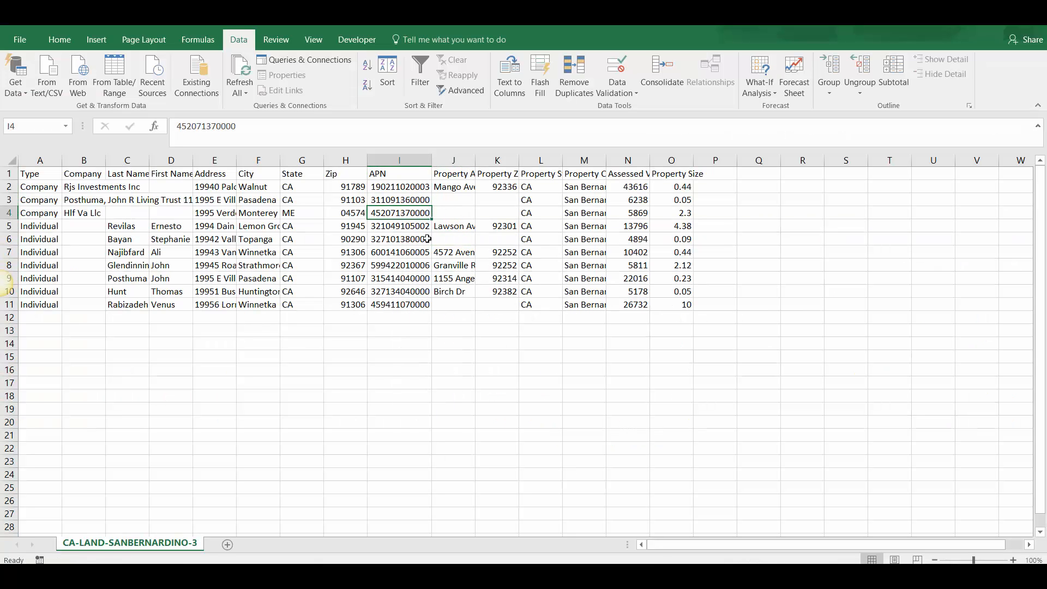
Step: Return to Investment Dominator, locate the Hlf Va Llc record in the land deals list and open it for editing
key("alt+Tab")
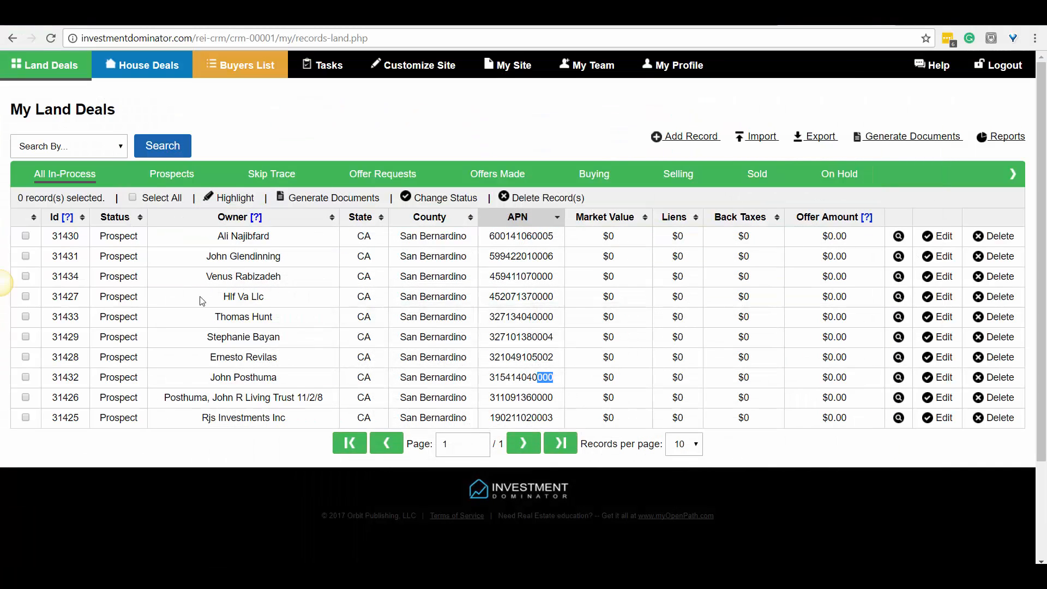
left_click_drag(203, 301, 841, 305)
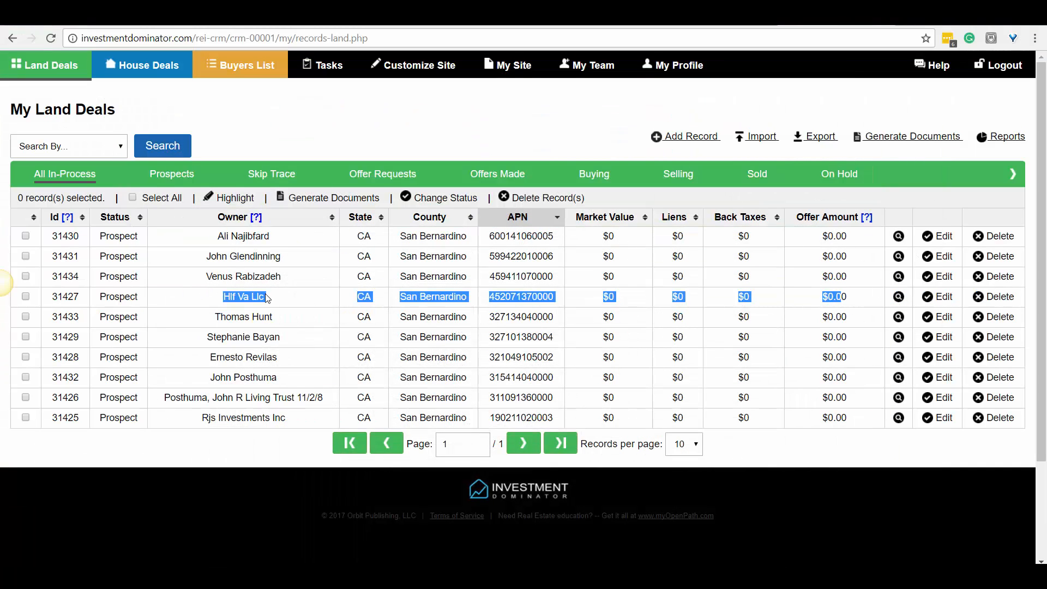
left_click_drag(224, 300, 584, 309)
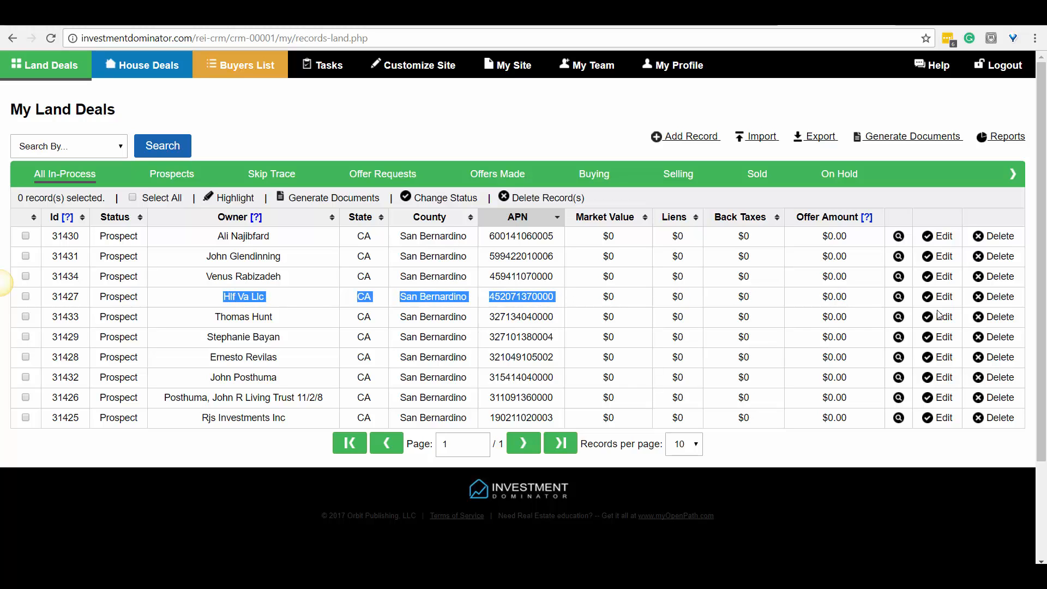
left_click(945, 298)
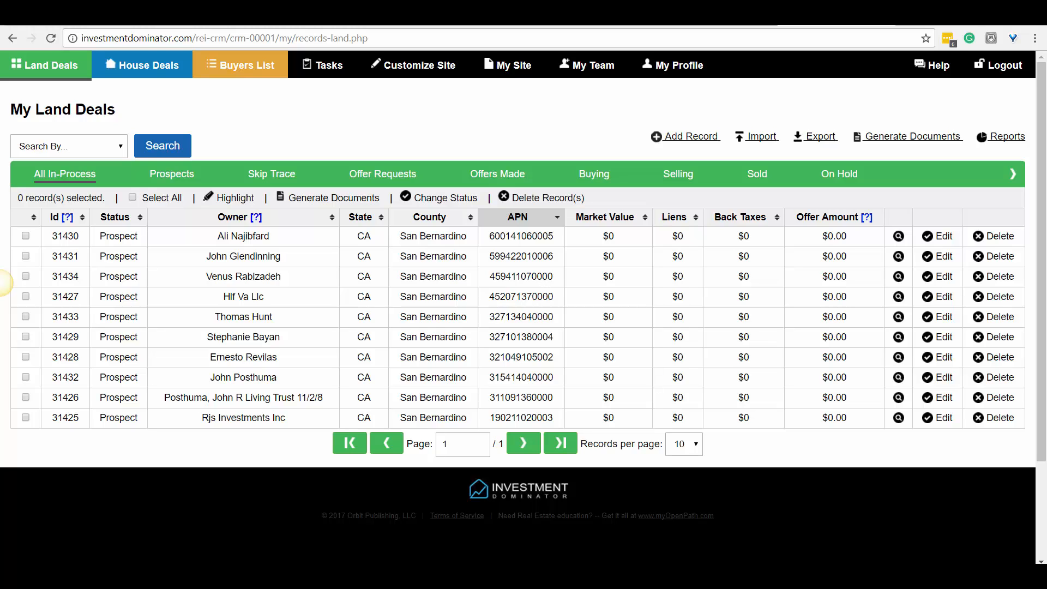
Step: Switch to File Explorer and open the original CA-LAND-SANBERNARDINO.csv from the Data Processing folder in Notepad
mouse_move(319, 576)
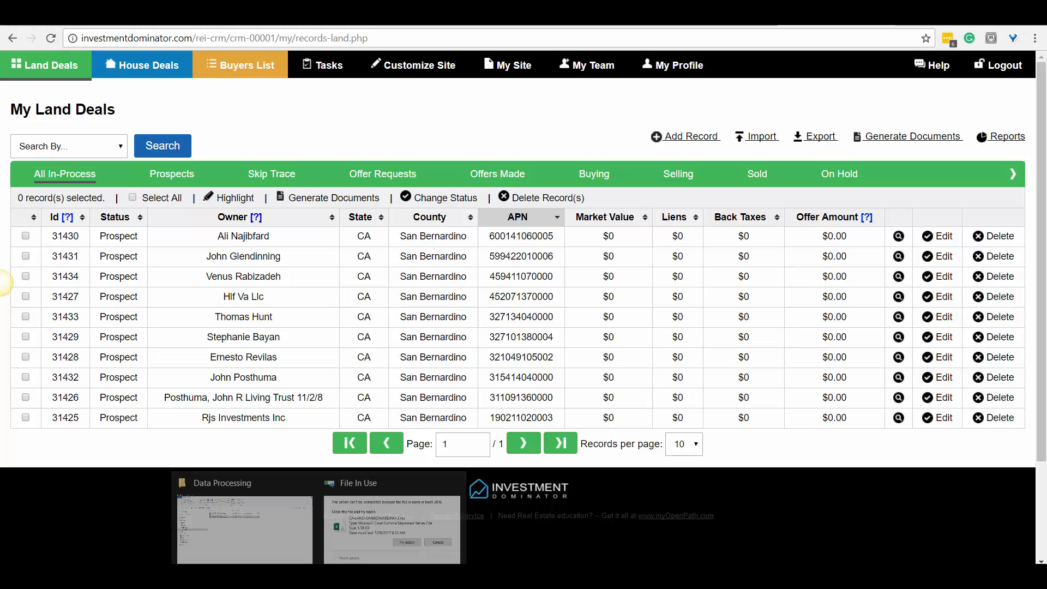
left_click(270, 517)
left_click(389, 196)
left_click(297, 154)
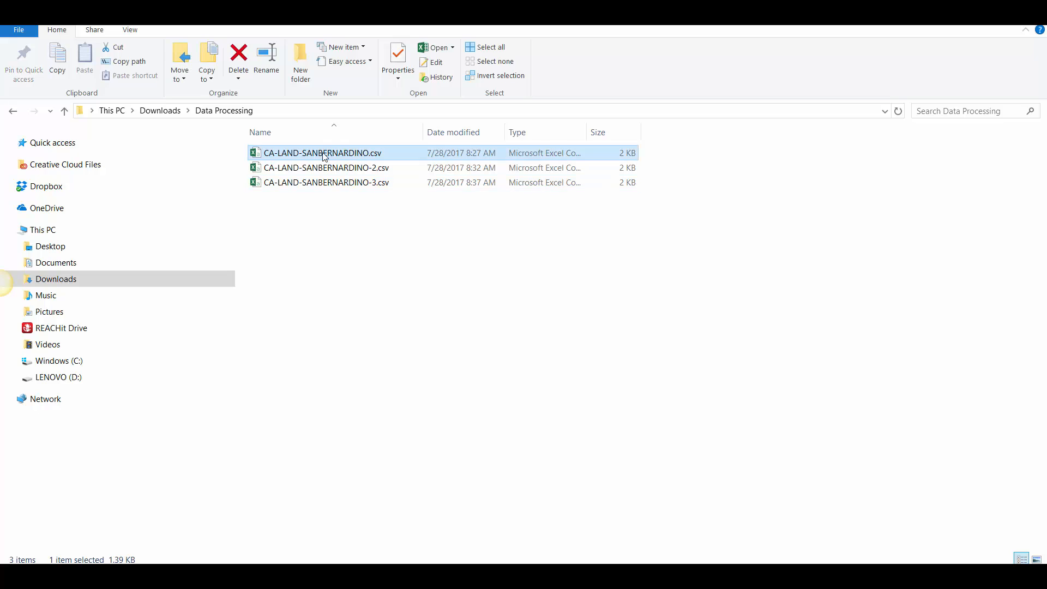
right_click(295, 154)
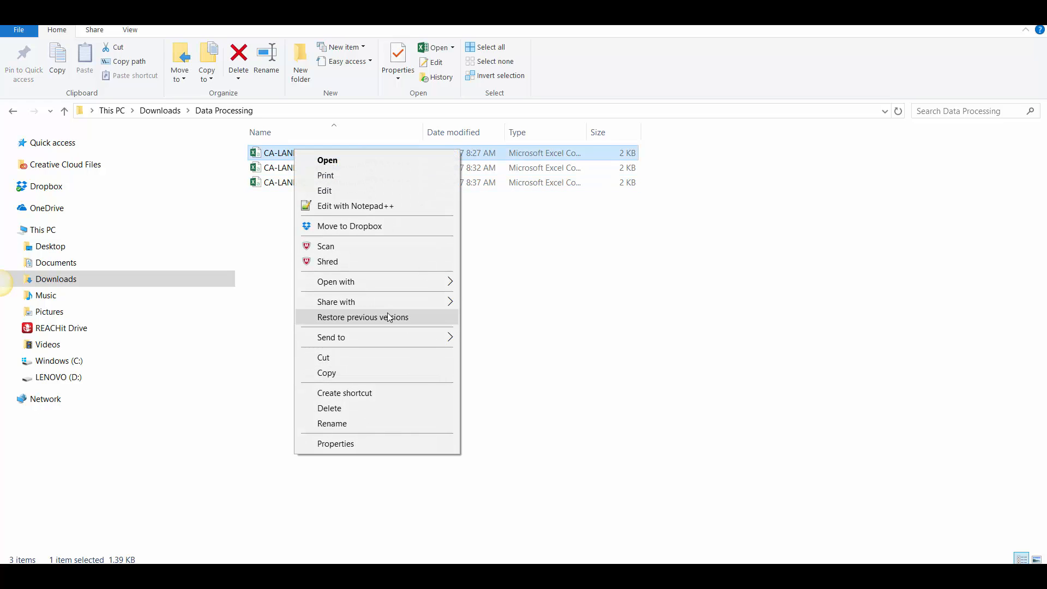
mouse_move(381, 284)
left_click(509, 300)
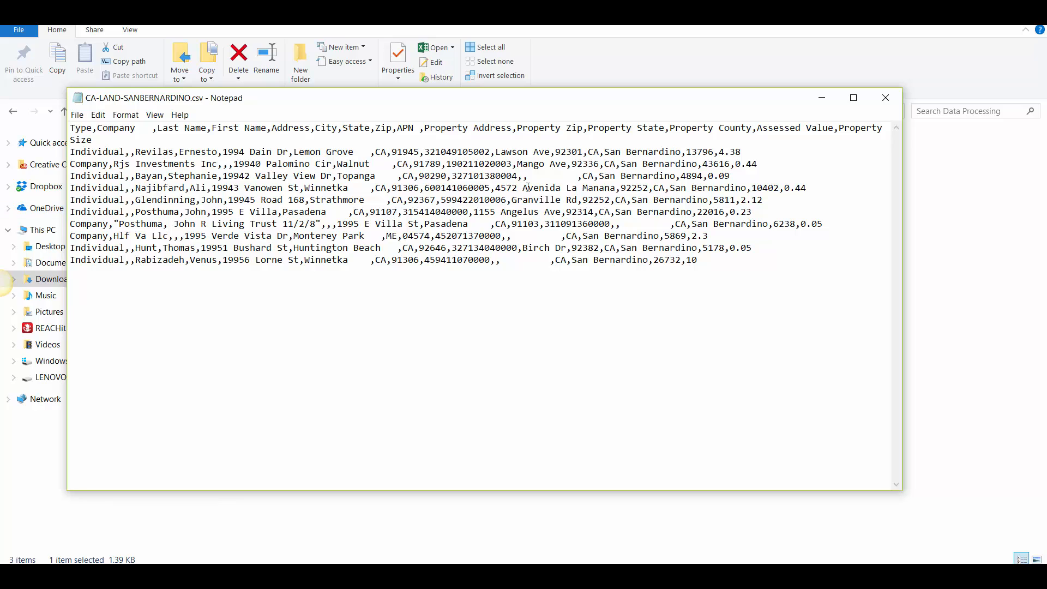
Step: Examine the APN of the third record, Topanga, in the original CSV and close the file
left_click_drag(518, 175, 452, 176)
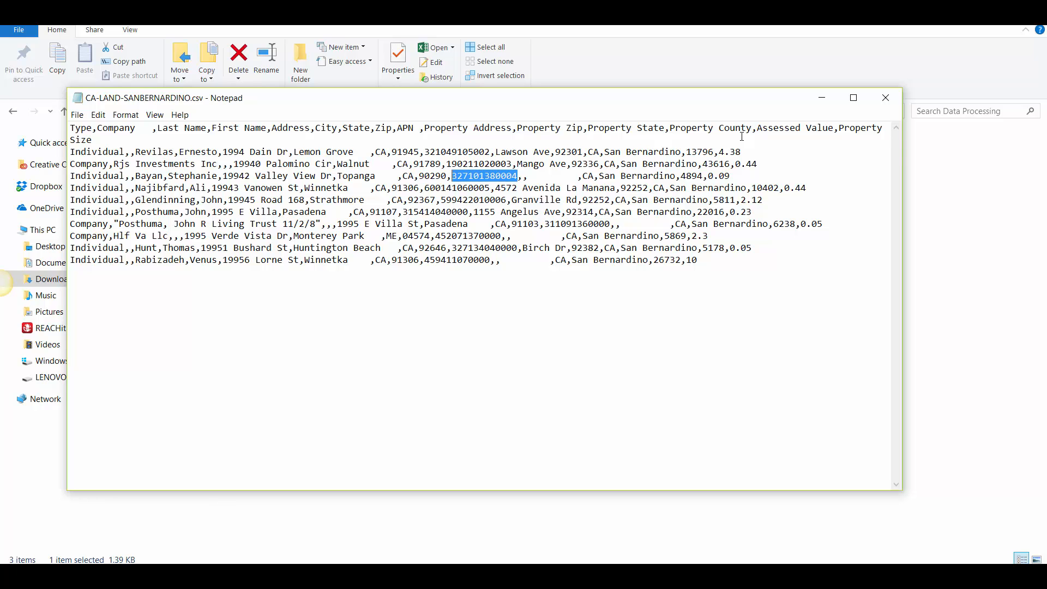
left_click(886, 98)
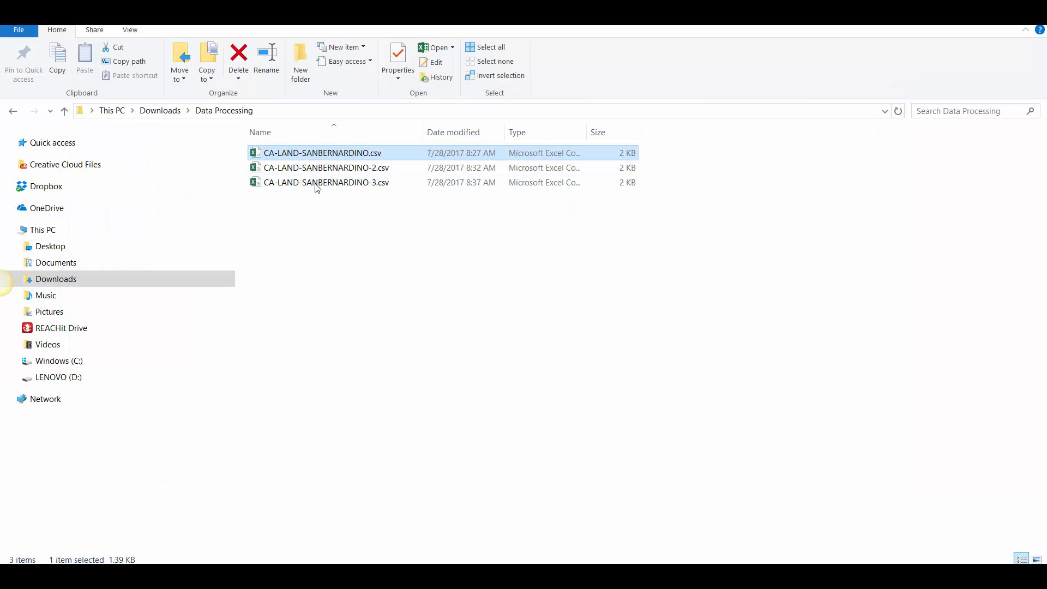
left_click(315, 182)
right_click(315, 183)
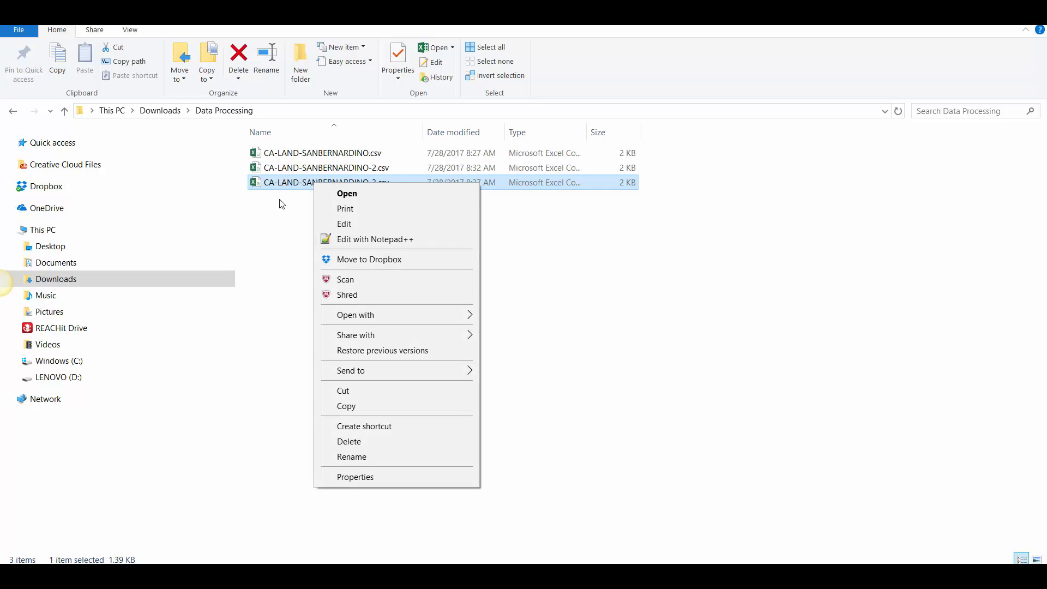
left_click(280, 170)
right_click(300, 172)
left_click(739, 246)
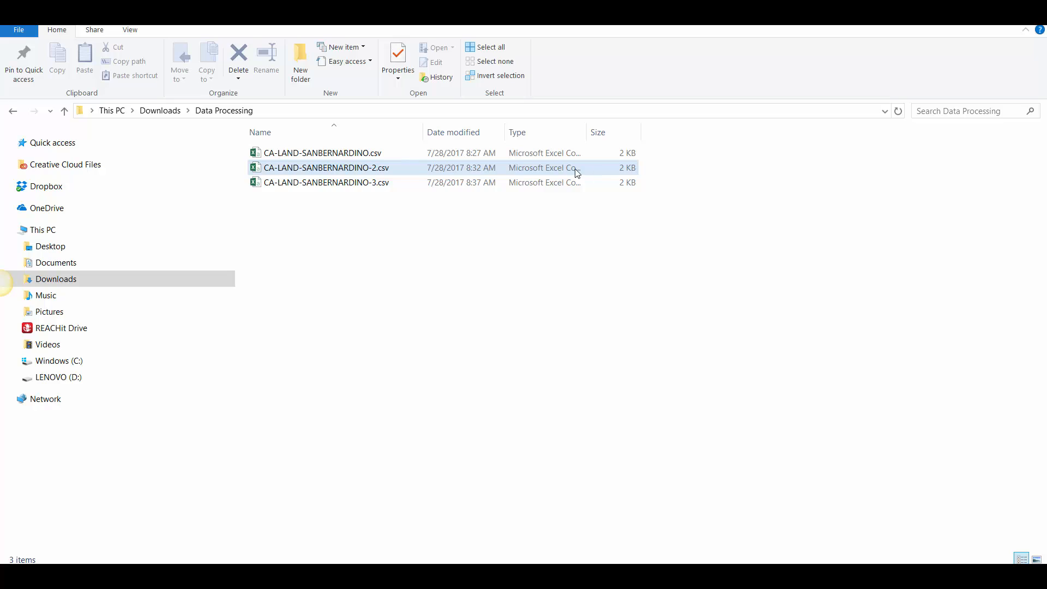
Step: Open the re-saved CA-LAND-SANBERNARDINO-2.csv from the Data Processing folder in Notepad
left_click(304, 170)
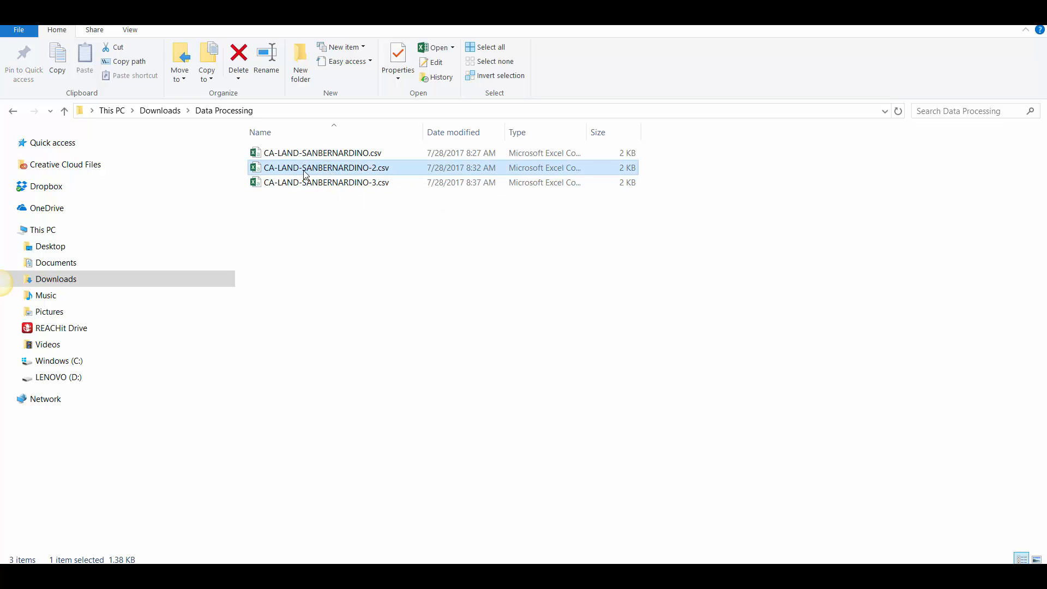
right_click(304, 170)
mouse_move(389, 299)
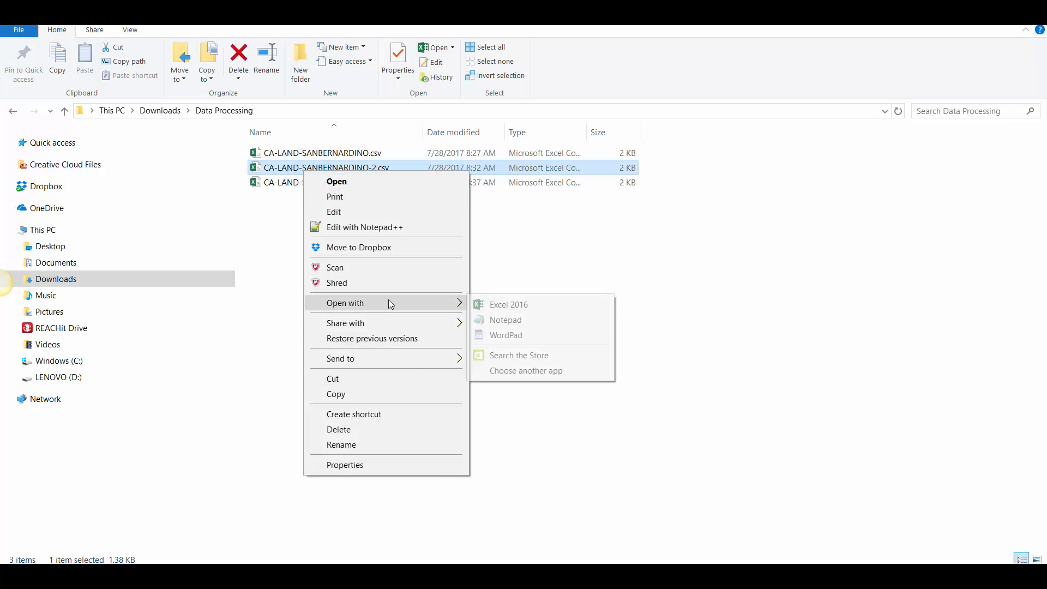
left_click(507, 320)
Step: Examine the zip codes and APNs in CA-LAND-SANBERNARDINO-2.csv, highlighting the APN of the Topanga record, and close the file
left_click(447, 224)
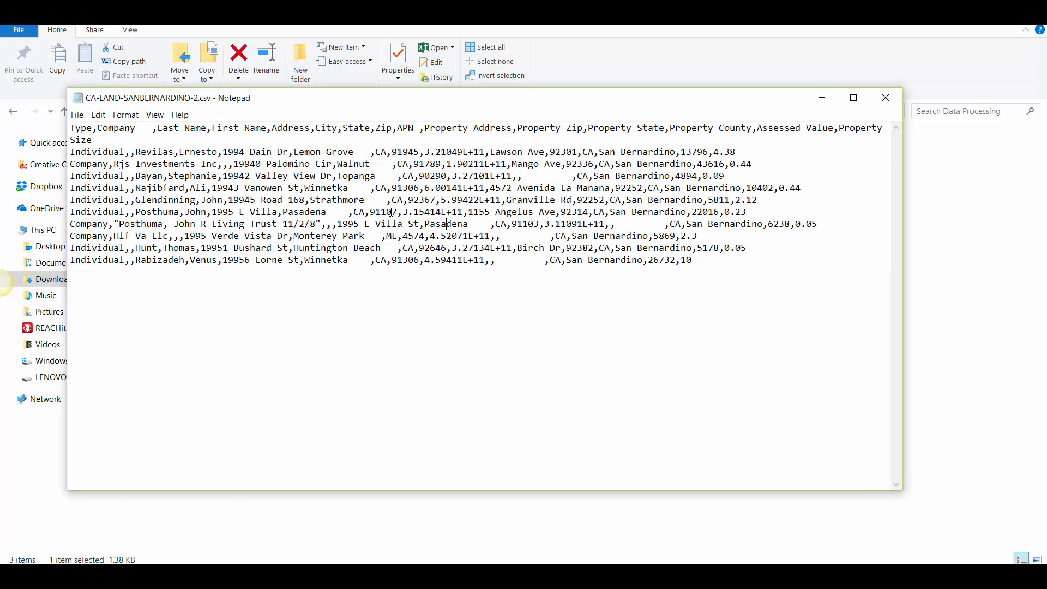
left_click_drag(414, 200, 432, 200)
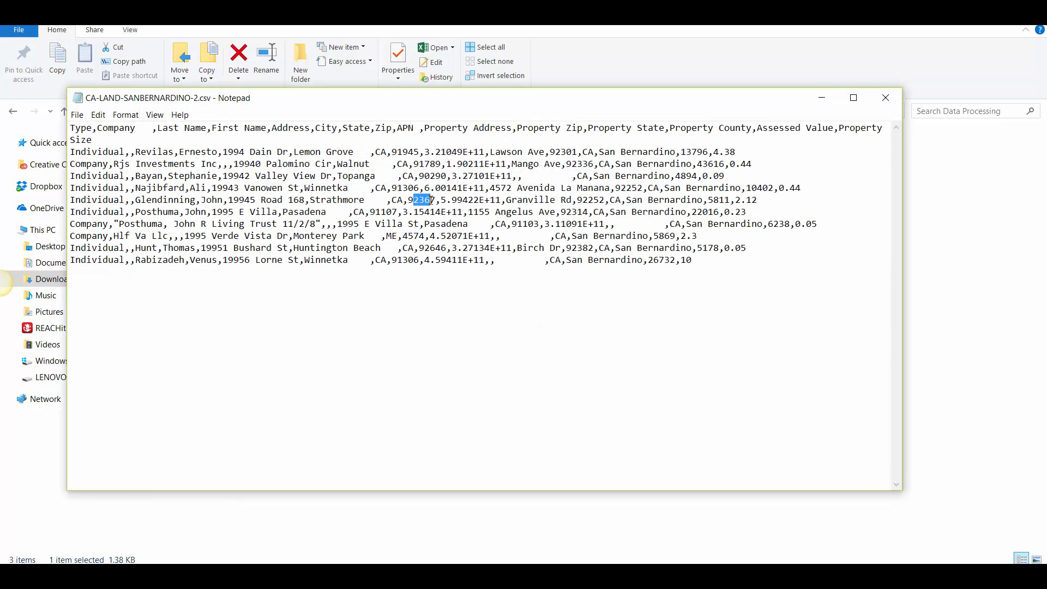
left_click(668, 259)
mouse_move(431, 236)
left_mouse_down()
mouse_move(399, 248)
mouse_move(414, 243)
left_mouse_up()
left_click_drag(420, 190, 495, 225)
mouse_move(500, 176)
left_mouse_down()
mouse_move(489, 176)
mouse_move(513, 178)
left_mouse_up()
left_click(498, 175)
left_click(453, 174)
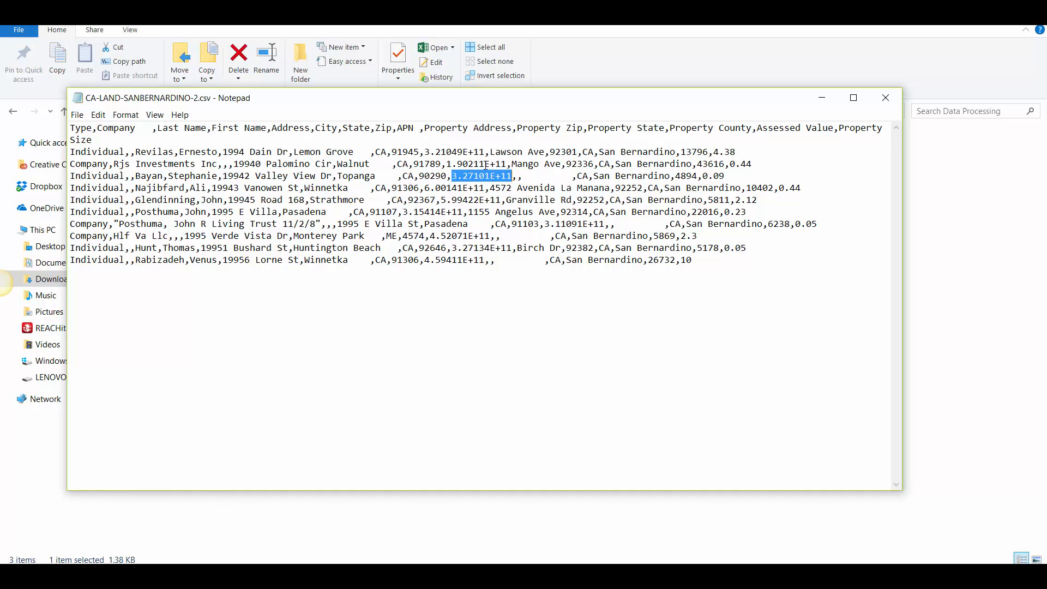
left_click_drag(432, 108, 436, 140)
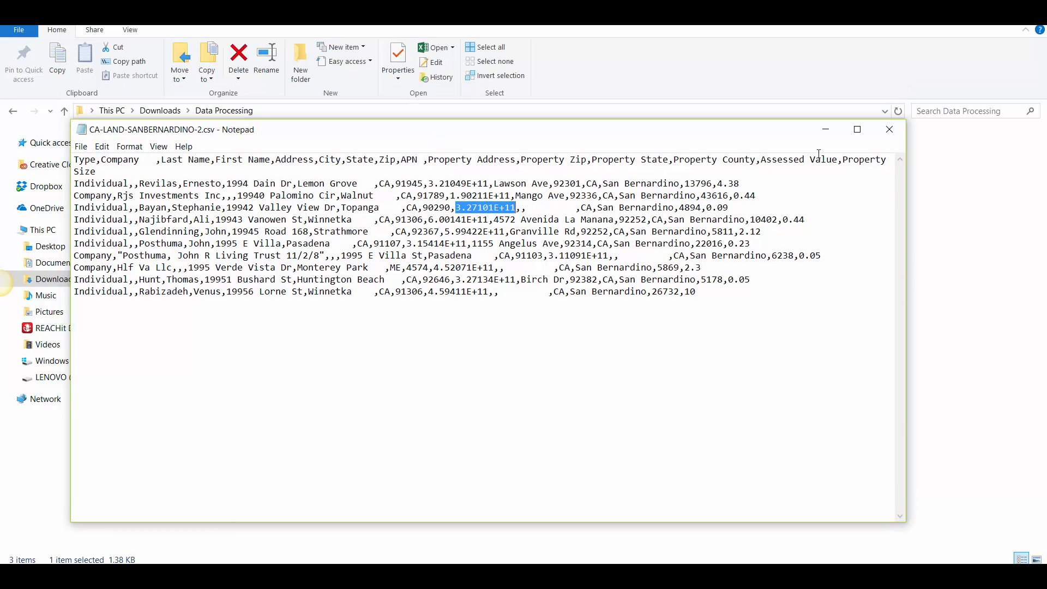
left_click(889, 129)
left_click(361, 185)
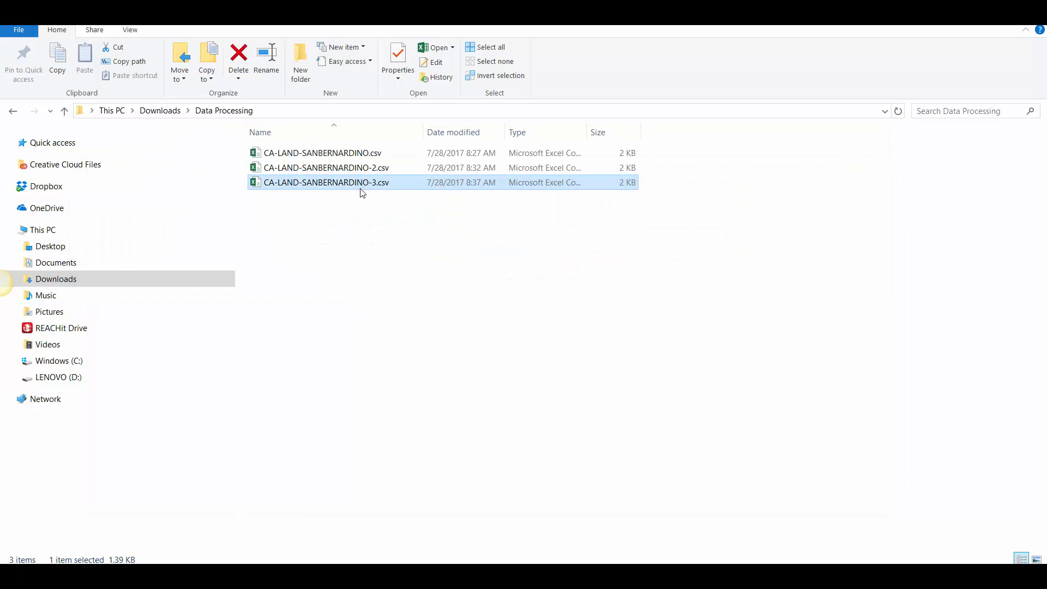
left_click(334, 168)
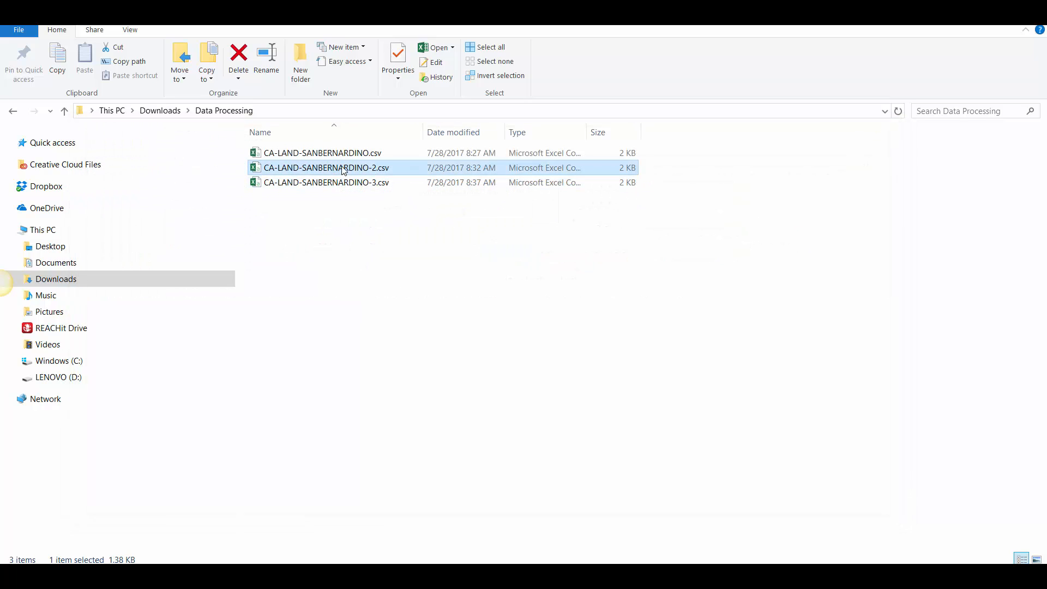
right_click(373, 171)
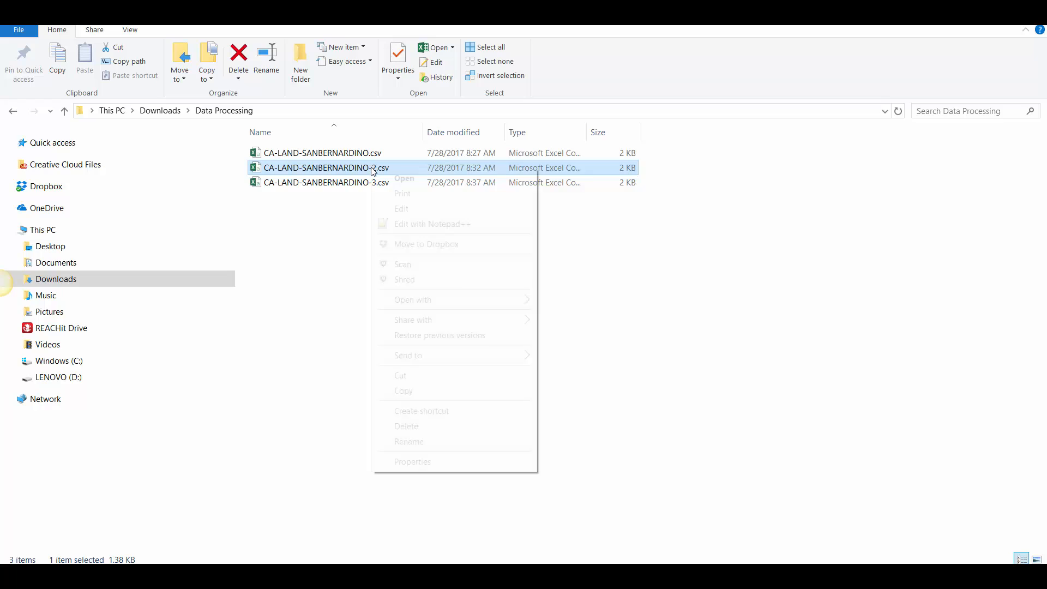
left_click(342, 178)
left_click(351, 166)
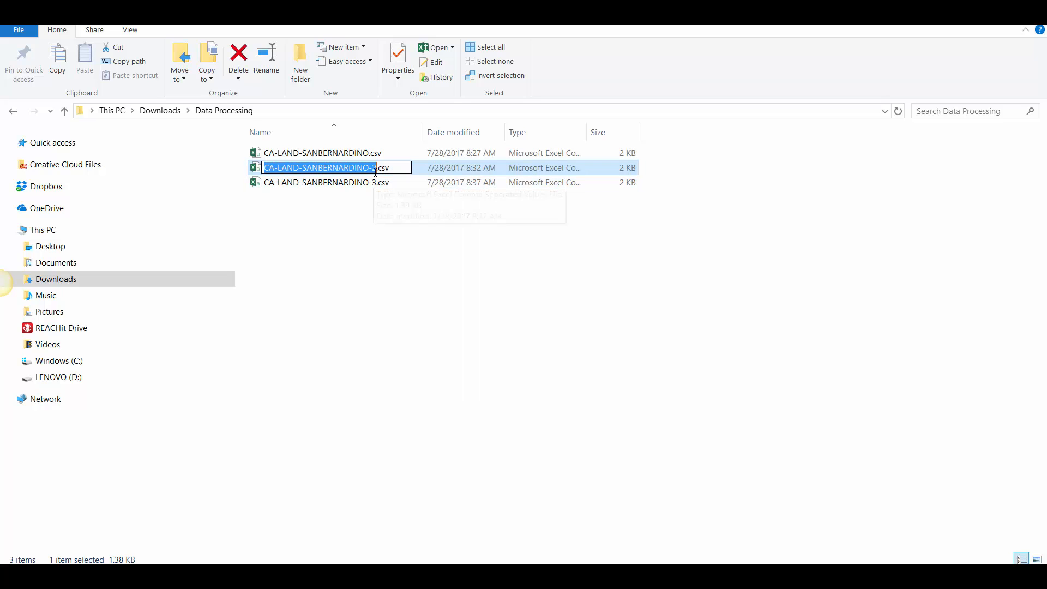
key("Escape")
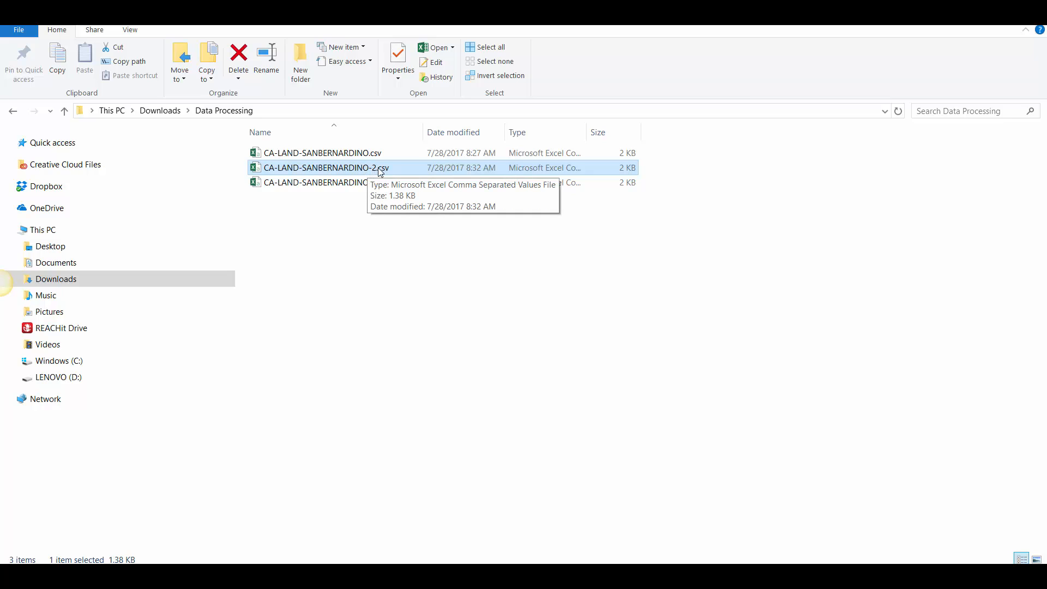
left_click(364, 153)
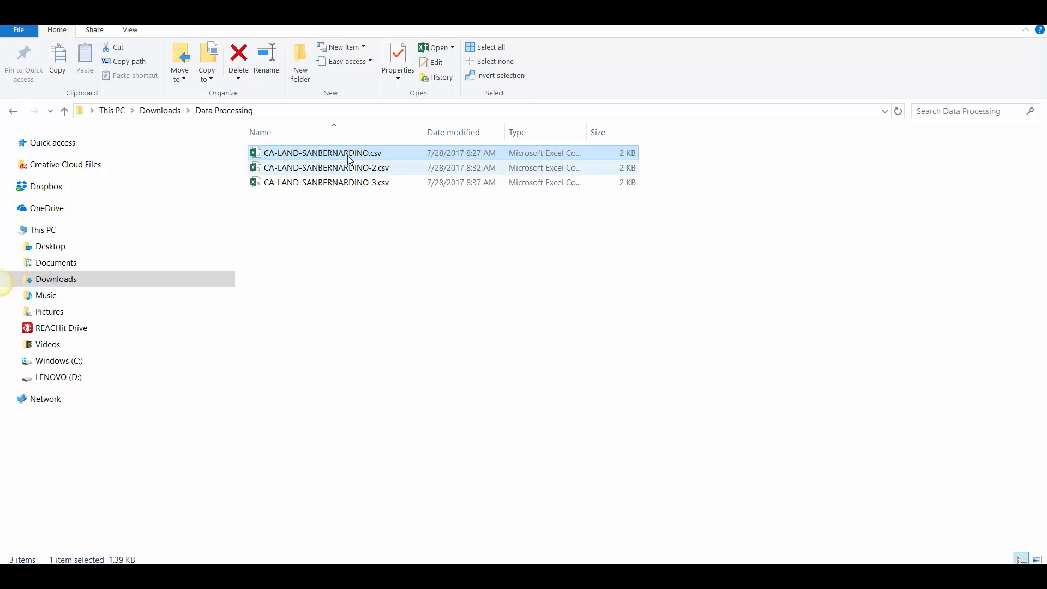
left_click(260, 170)
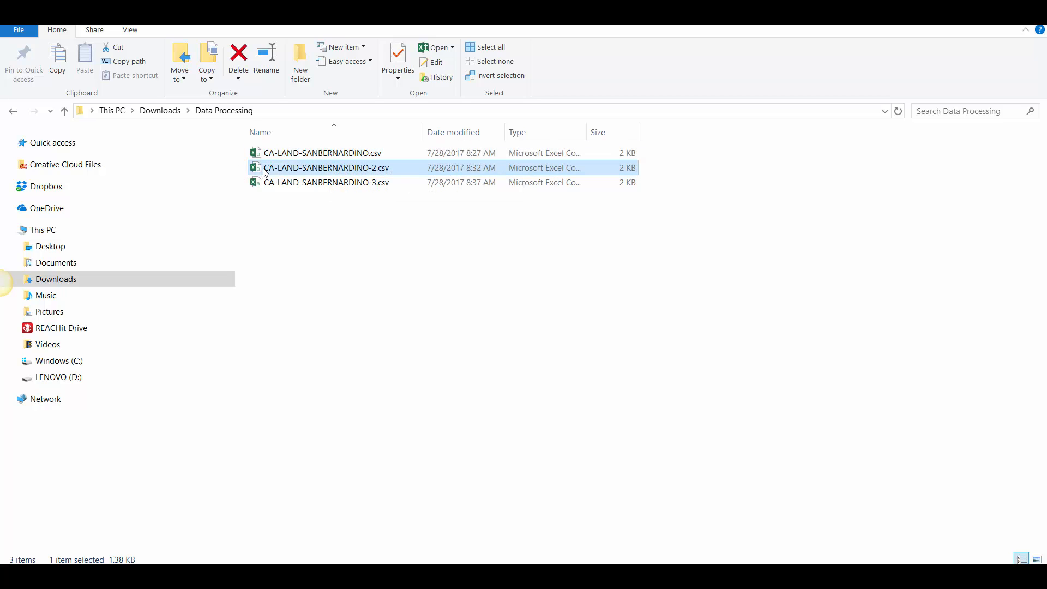
left_click(321, 155)
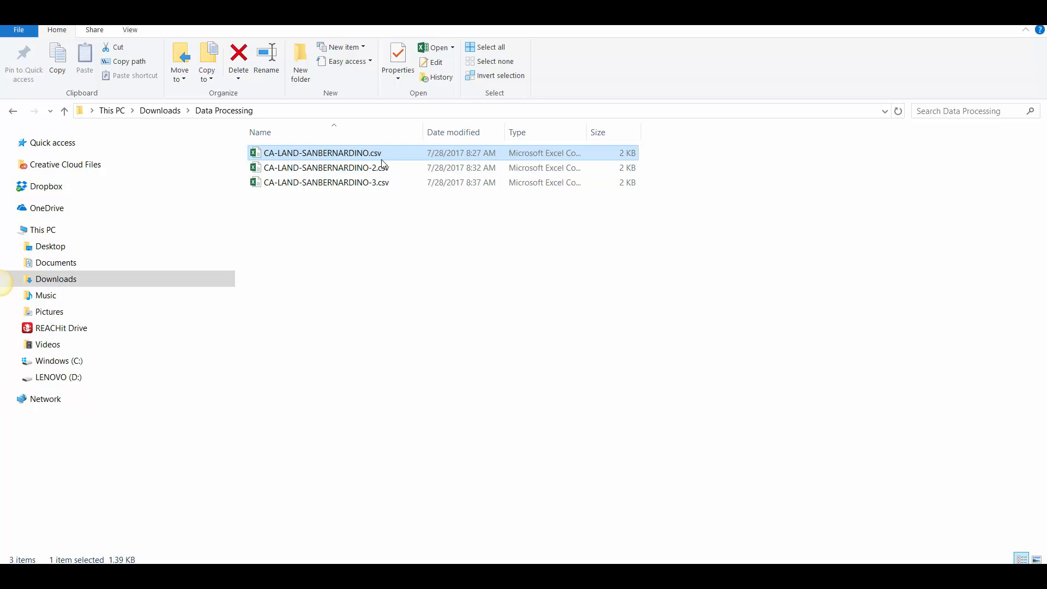
left_click(346, 182)
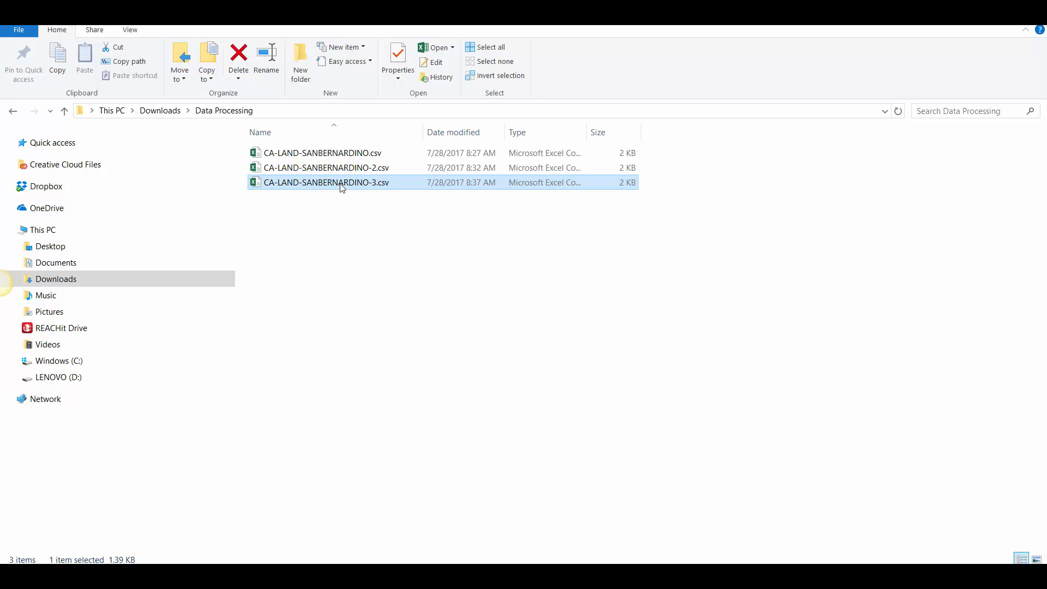